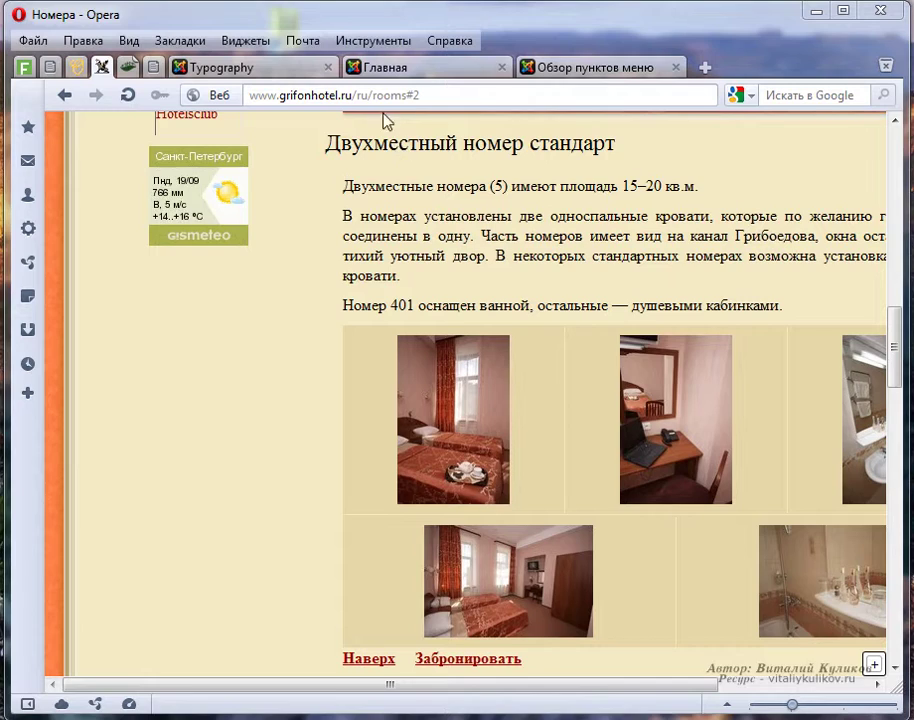
- Switch to the hotel site's Joomla administration page, reload it and log back in with the saved login and password
left_click(420, 69)
left_click(282, 69)
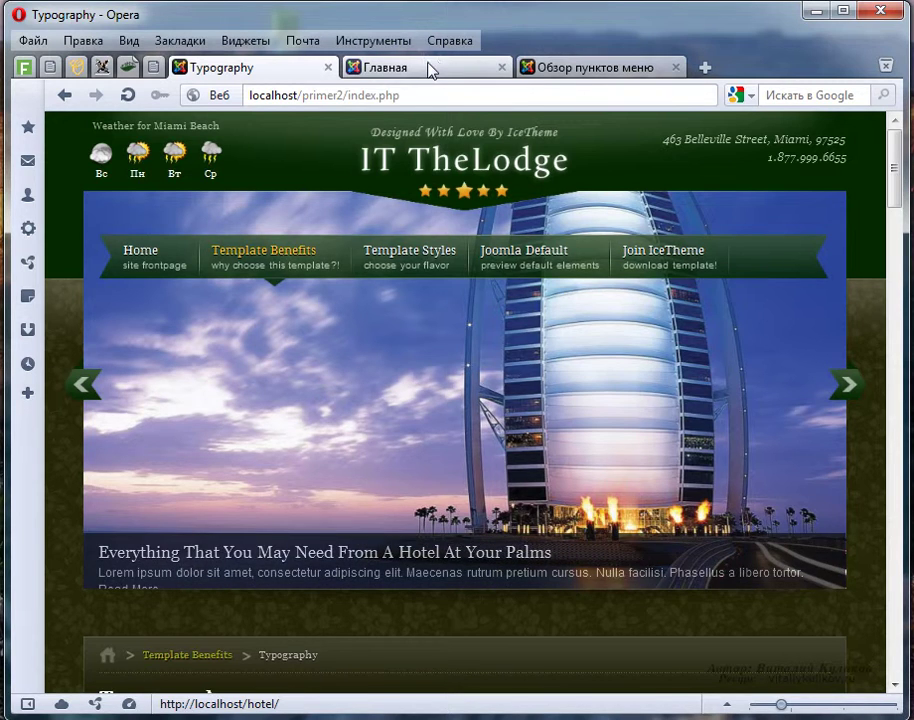
left_click(428, 68)
left_click(591, 69)
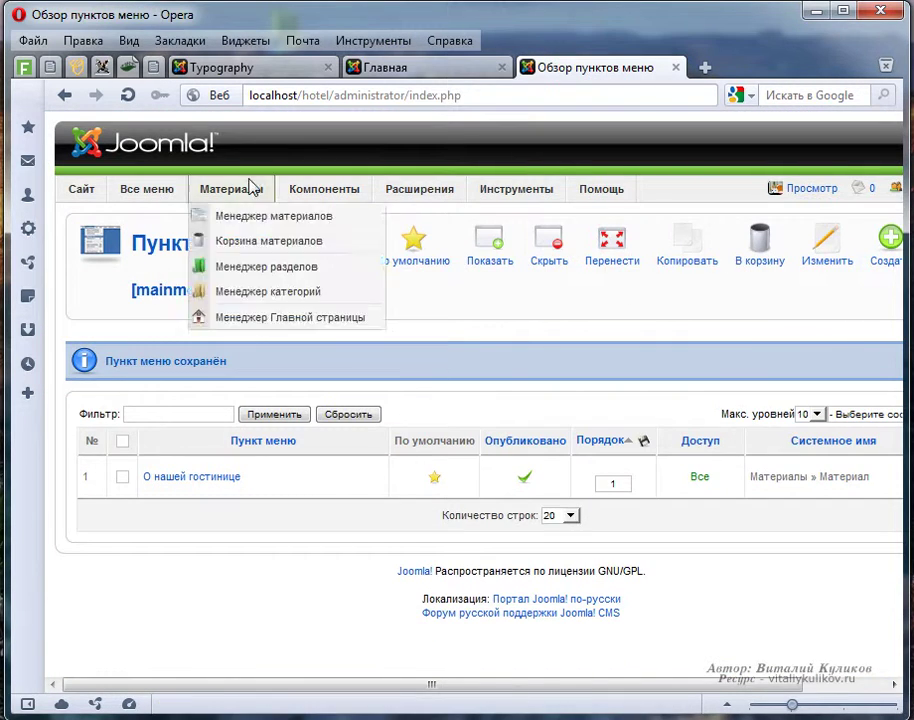
left_click(127, 96)
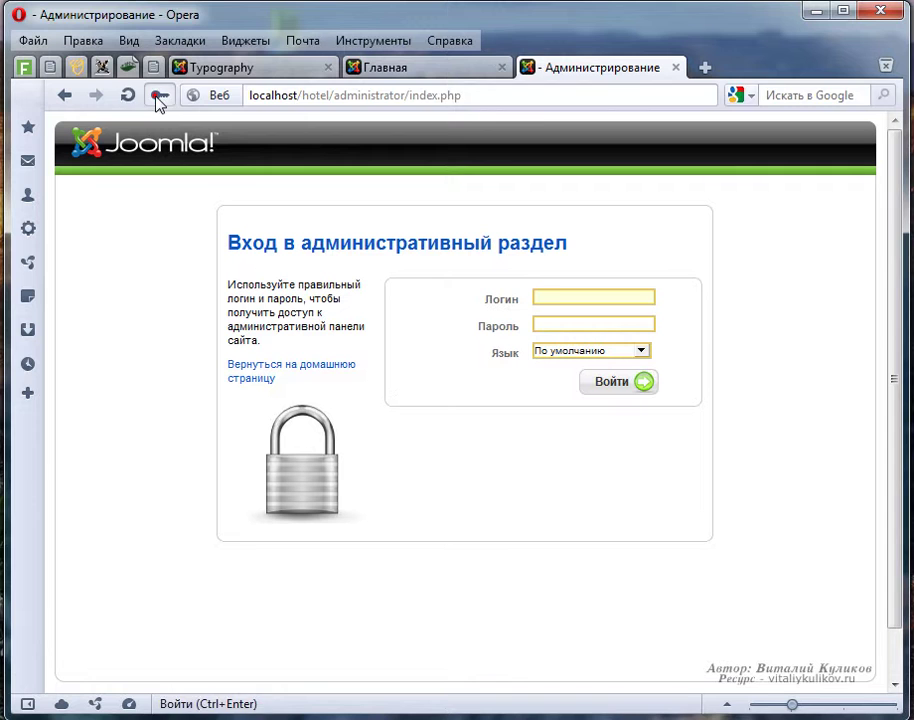
left_click(156, 97)
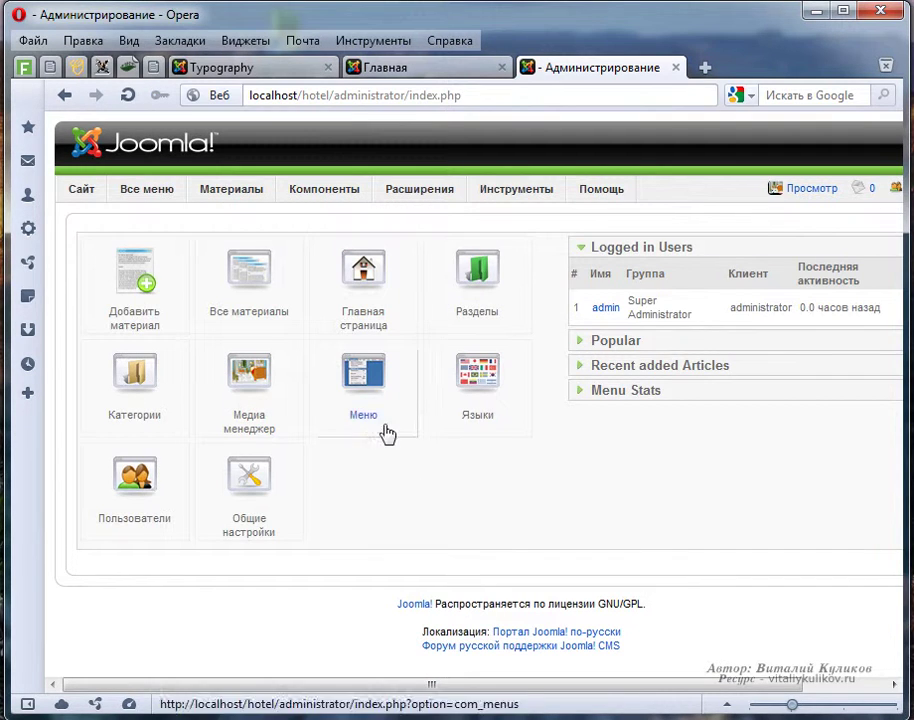
- Open the article manager (Менеджер материалов) and start creating a new article
mouse_move(237, 191)
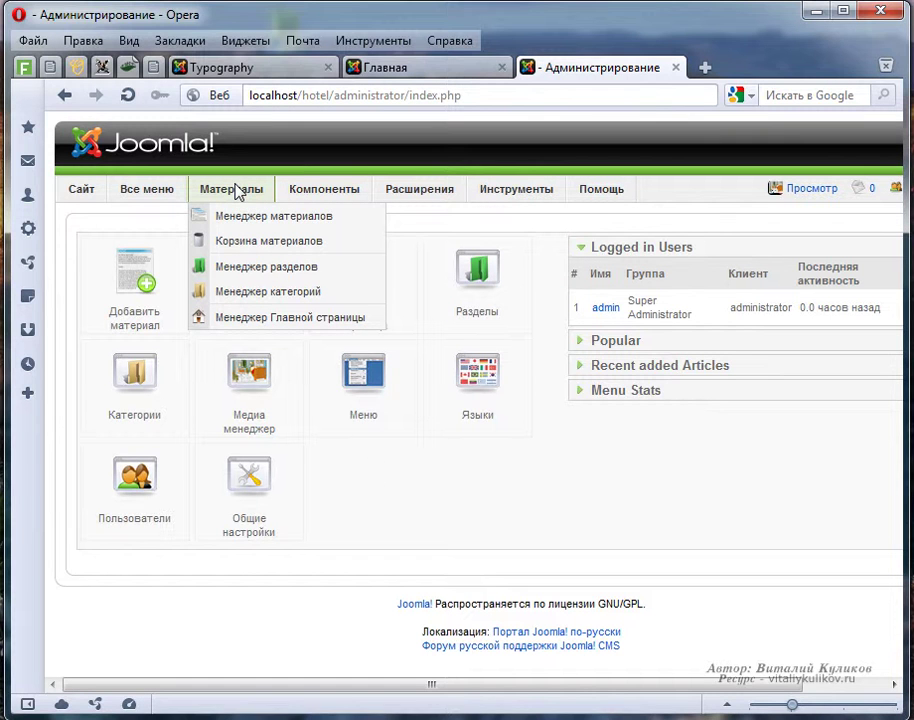
left_click(224, 217)
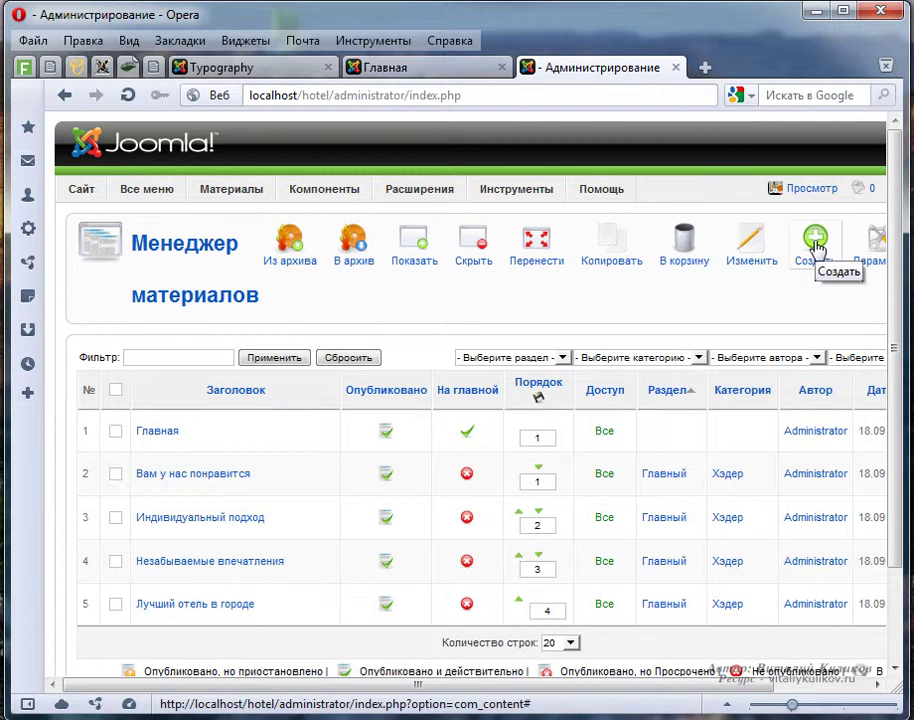
left_click(816, 248)
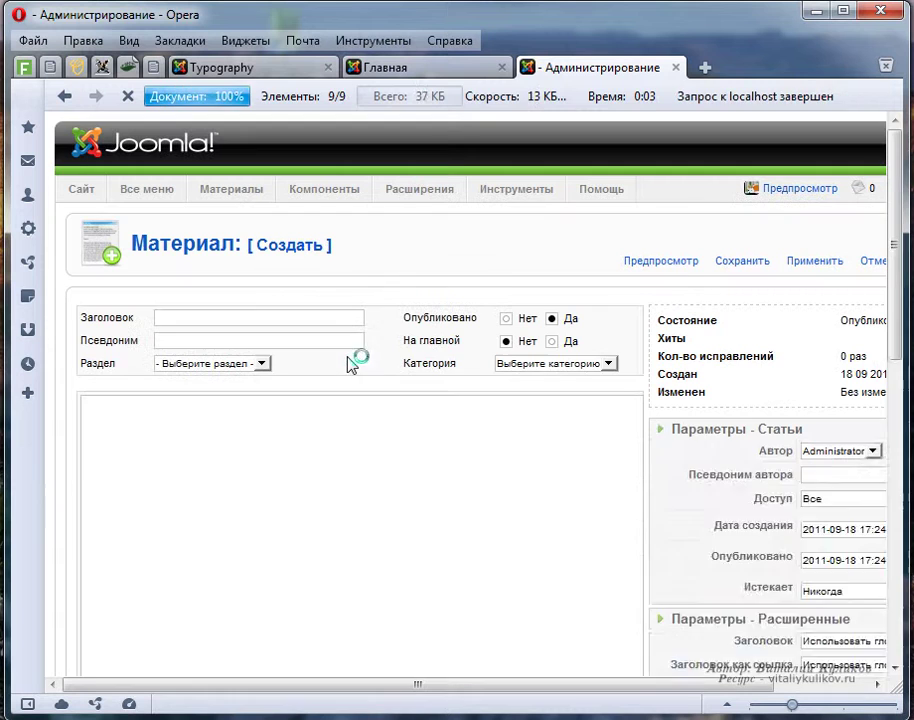
- Title the new article "1 местный номер" and set its section (Раздел) to "Не указано"
left_click(195, 320)
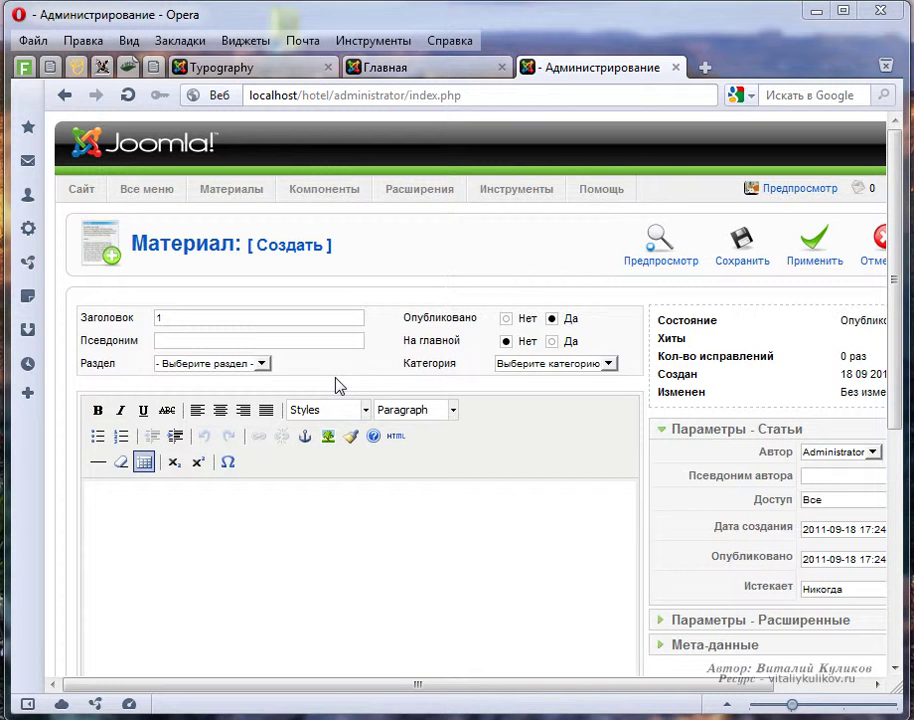
left_click(207, 322)
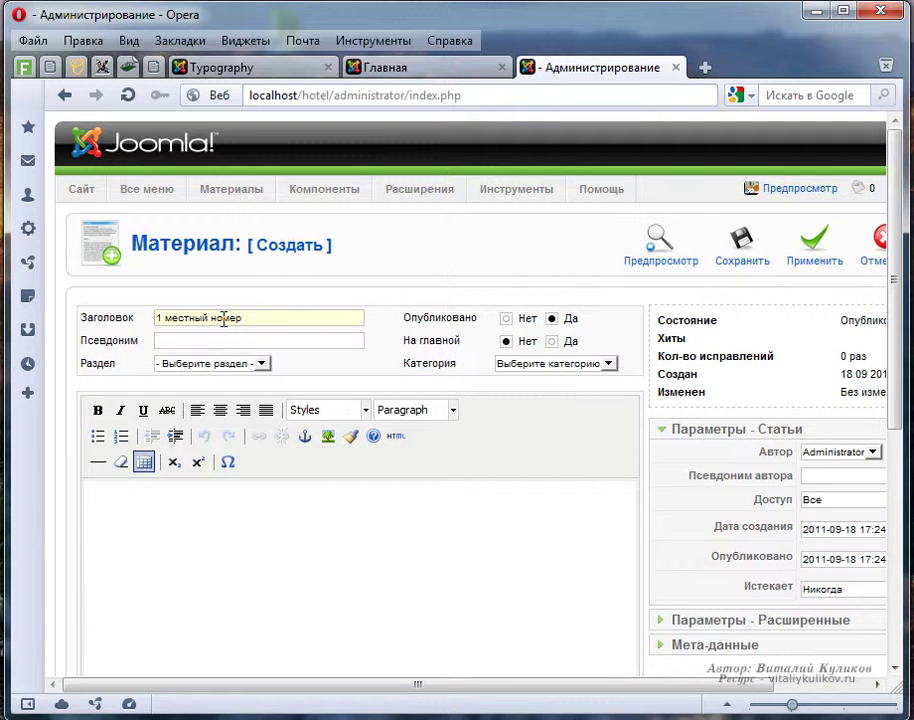
left_click(262, 366)
left_click(244, 395)
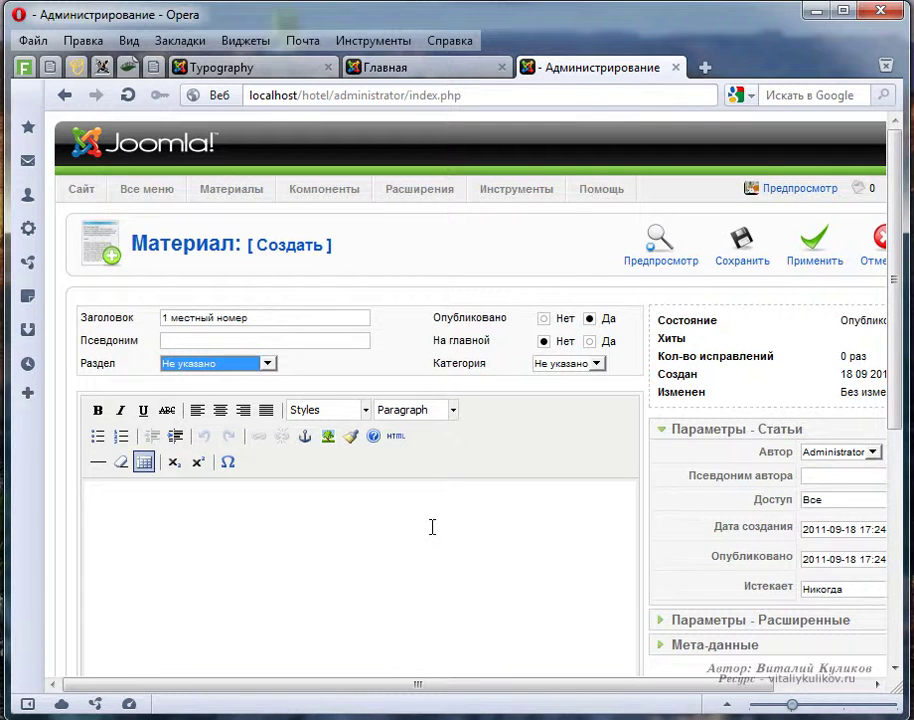
- Copy the whole text of the "1м" file from the site's text folder into the article's body
scroll(428, 528, "down", 3)
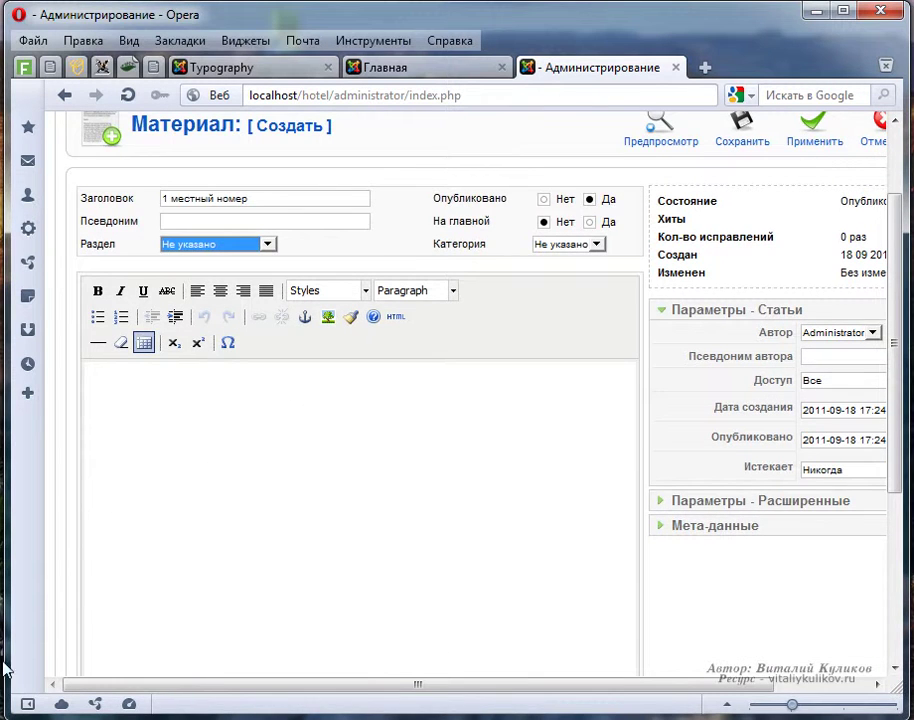
mouse_move(578, 634)
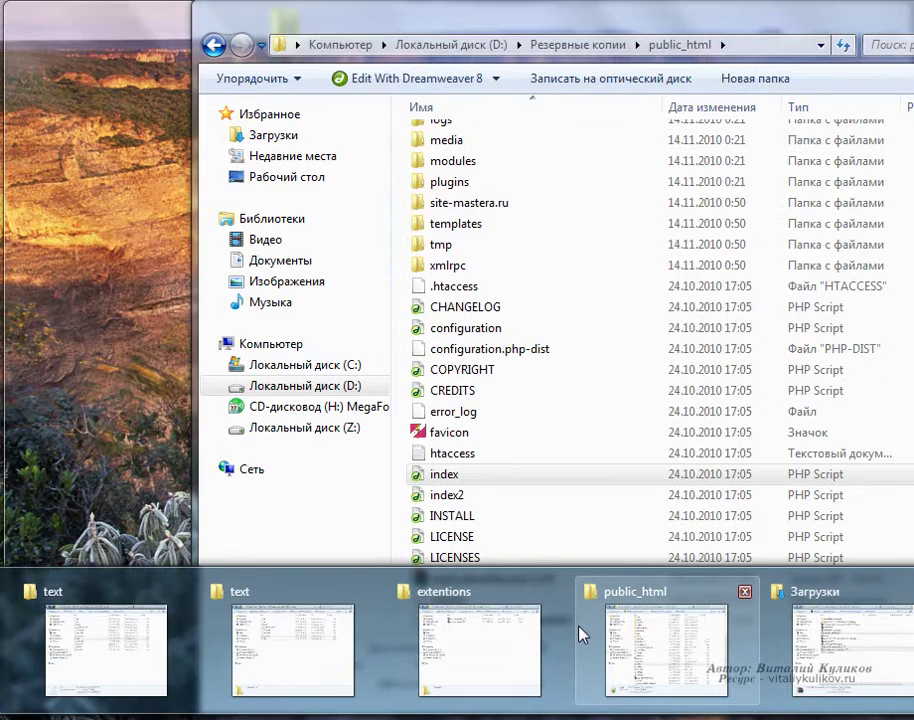
left_click(283, 633)
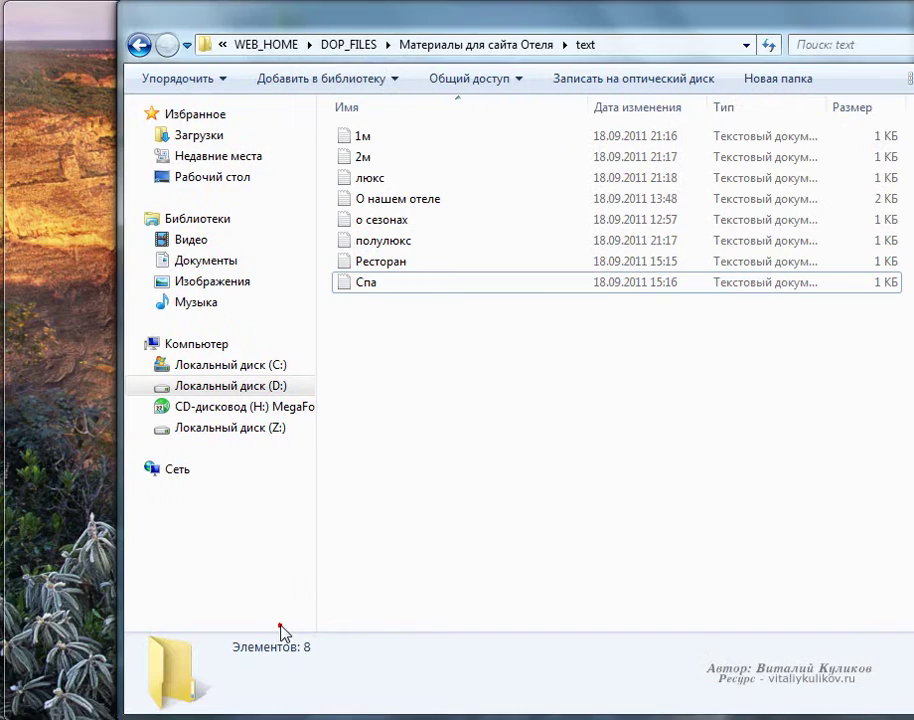
double_click(360, 136)
left_click_drag(460, 343, 241, 54)
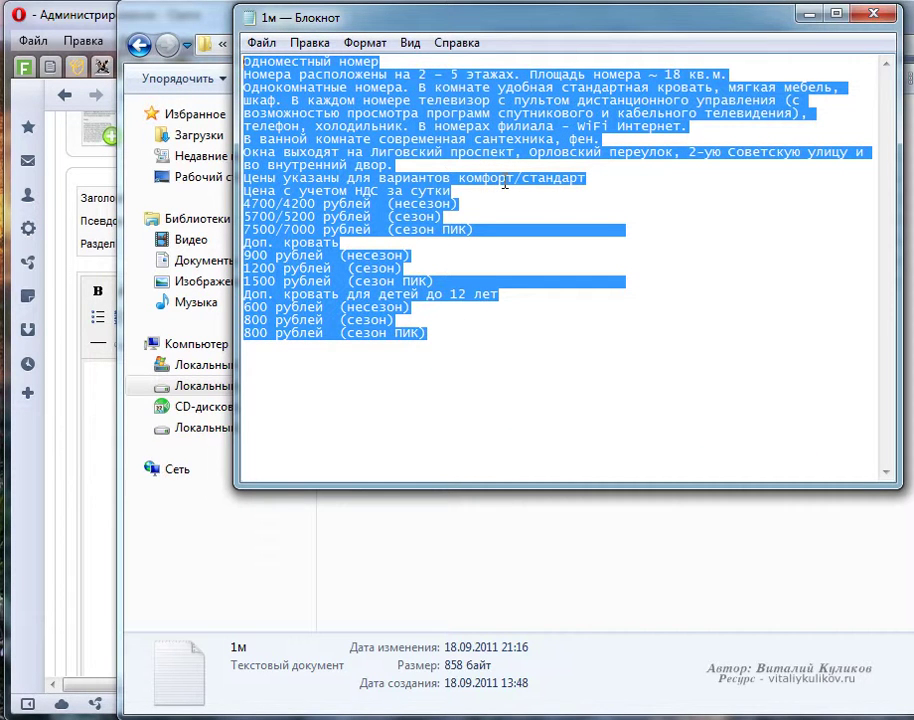
left_click(68, 318)
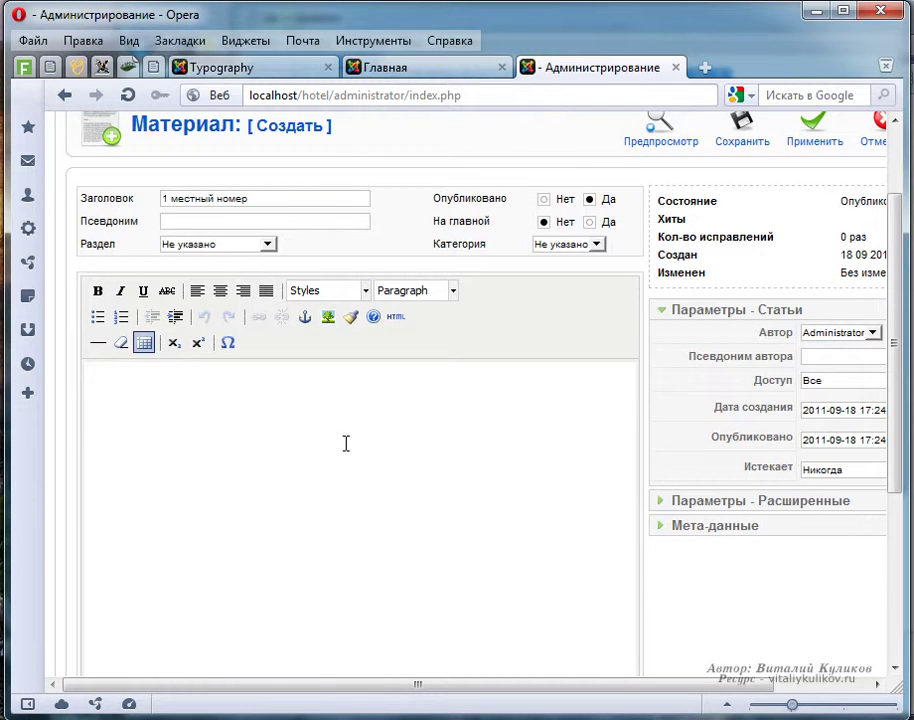
type("Одноместный номер Номера расположены на 2 – 5 этажах. Площадь номера ~ 18 кв.м. Однокомнатные номера. В комнате удобная стандартная кровать, мягкая мебель, шкаф. В каждом номере телевизор с пультом дистанционного управления (с возможностью просмотра программ спутникового и кабельного телевидения), телефон, холодильник. В номерах филиала - WiFi Интернет. В ванной комнате современная сантехника, фен. Окна выходят на Лиговский проспект, Орловский переулок, 2-ую Советскую улицу и во внутренний двор. Цены указаны для вариантов комфорт/стандарт Цена с учетом НДС за сутки 4700/4200 рублей (несезон) 5700/5200 рублей (сезон) 7500/7000 рублей (сезон ПИК) Доп. кровать 900 рублей (несезон) 1200 рублей (сезон) 1500 рублей (сезон ПИК) Доп. кровать для детей до 12 лет 600 рублей (несезон) 800 рублей (сезон) 800 рублей (сезон ПИК)")
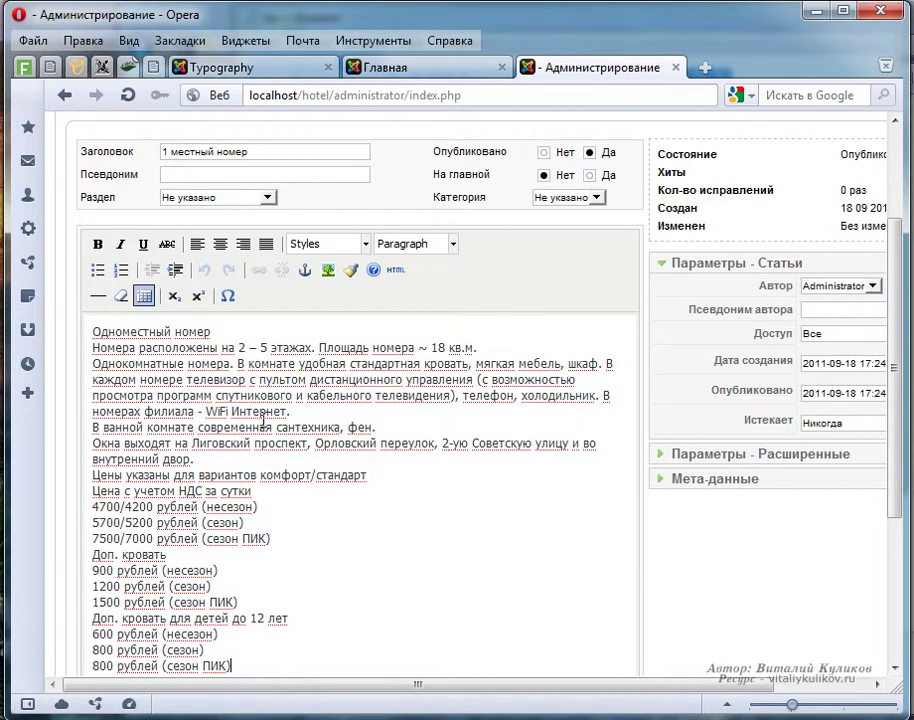
- Apply the Paragraph format to the entire article text
key("ctrl+a")
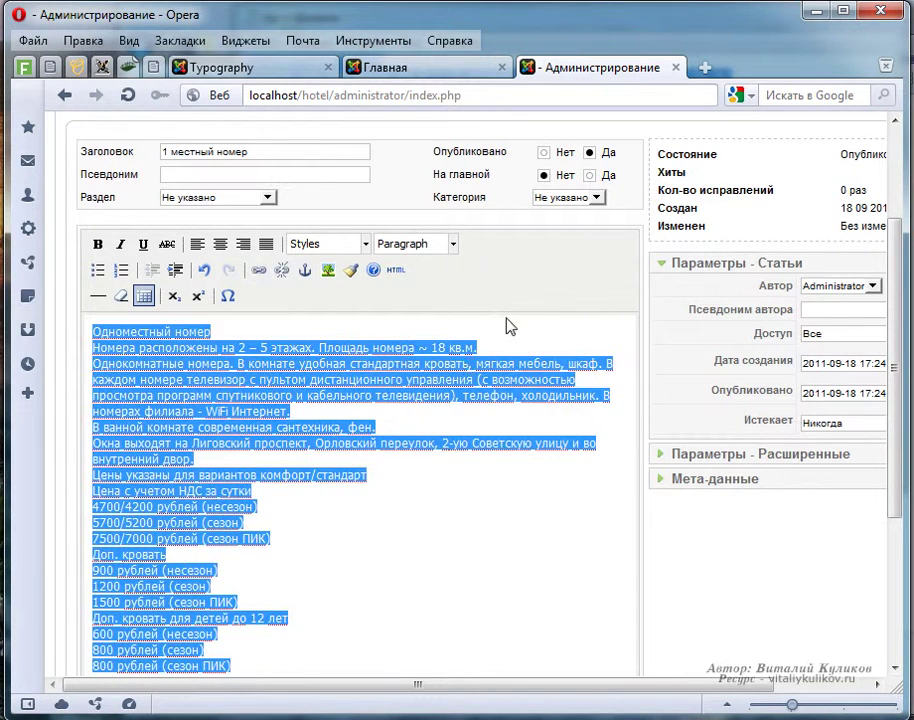
left_click(453, 244)
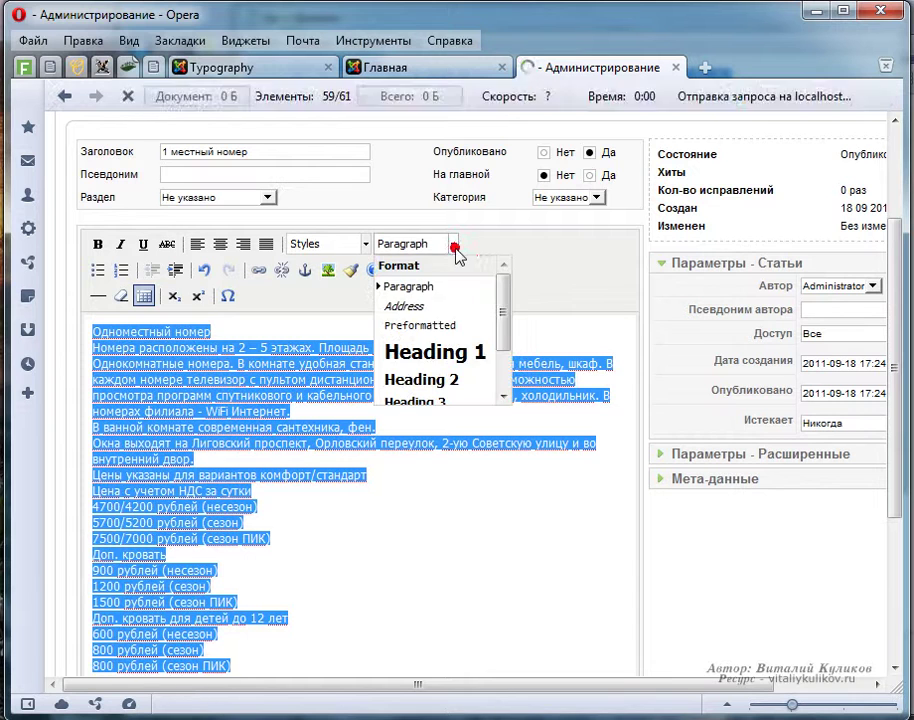
left_click(418, 288)
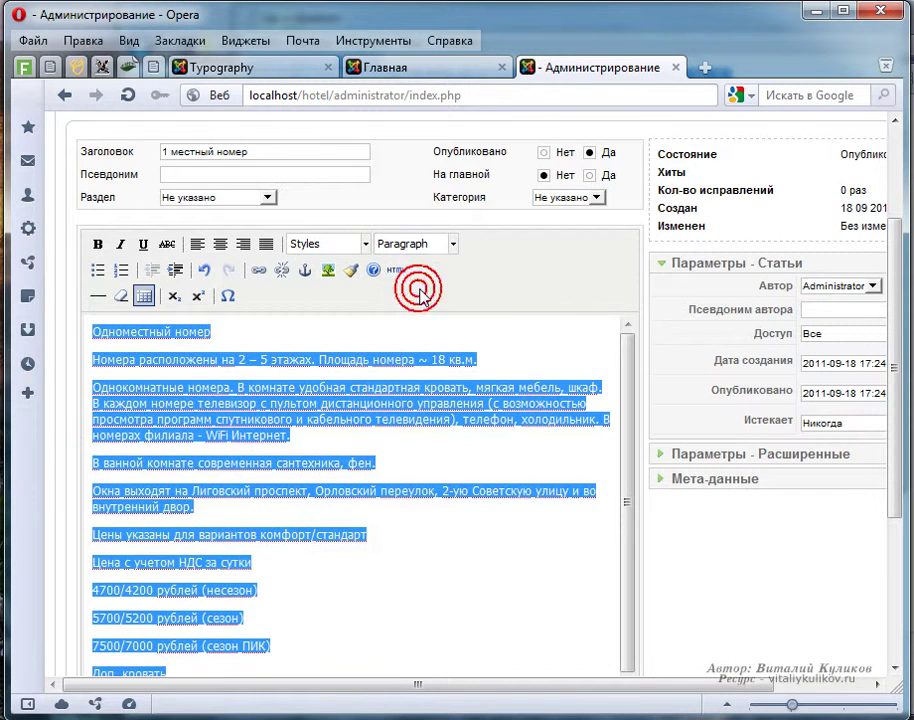
left_click(230, 336)
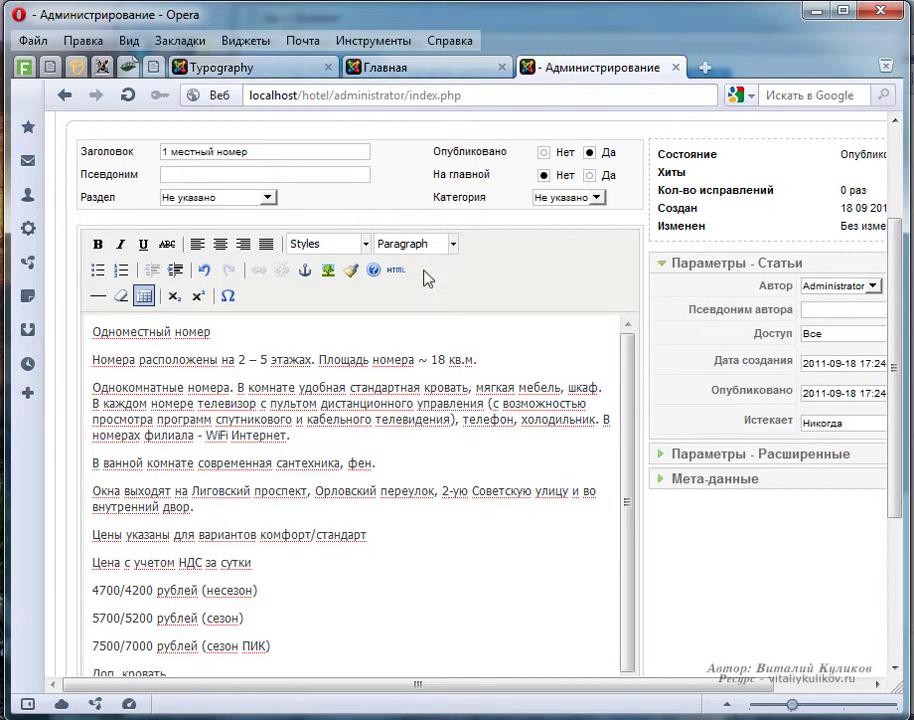
- Format the first line "Одноместный номер" as Heading 1 and center it
left_click_drag(215, 331, 91, 331)
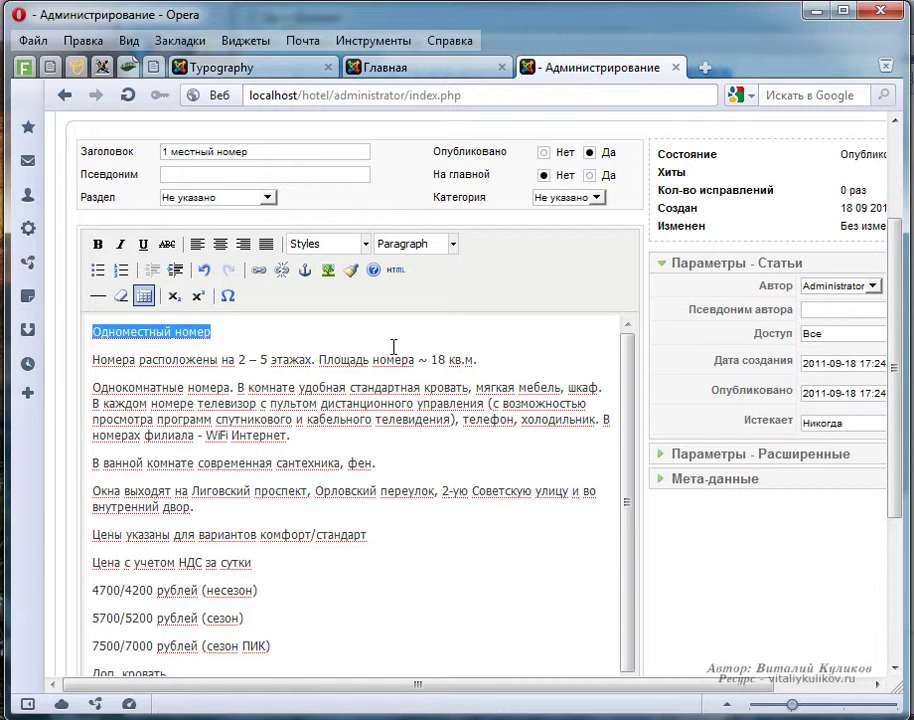
left_click(453, 244)
left_click(440, 352)
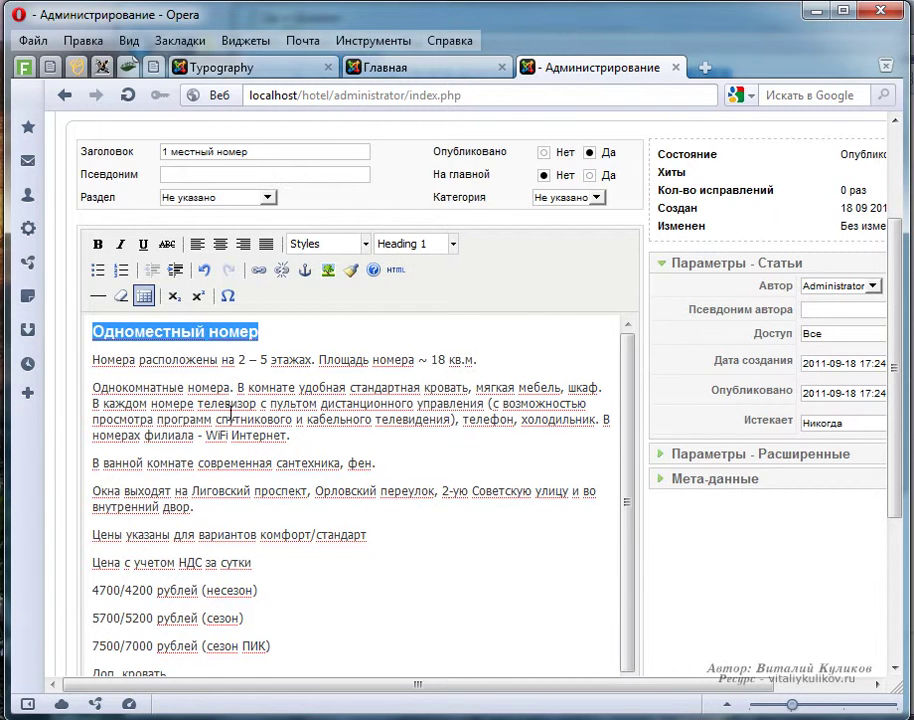
left_click(219, 245)
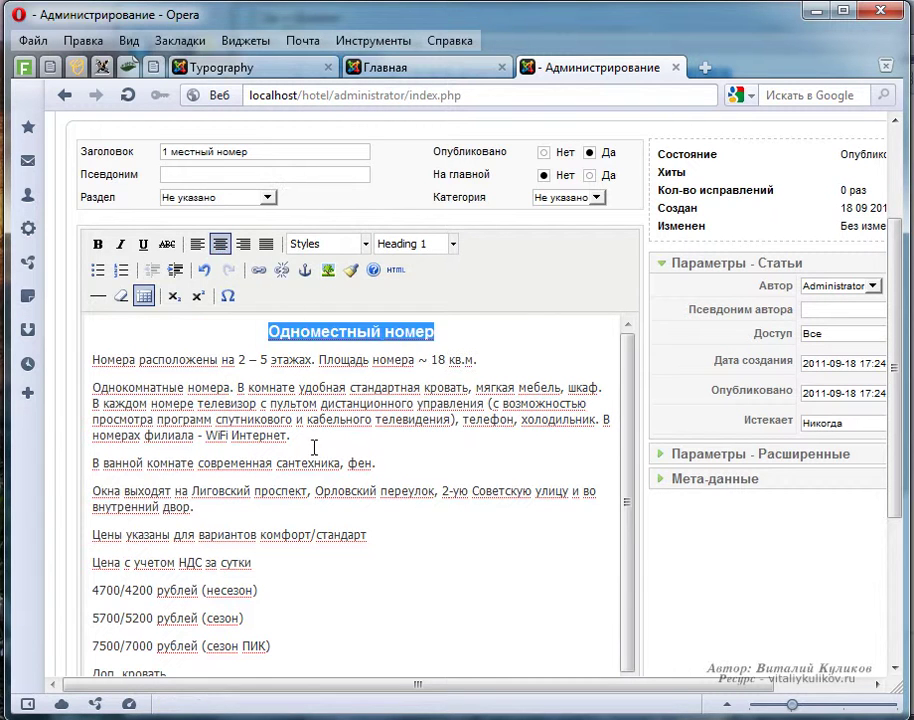
- Format the line "Цена с учетом НДС за сутки" as Heading 2
scroll(285, 570, "down", 2)
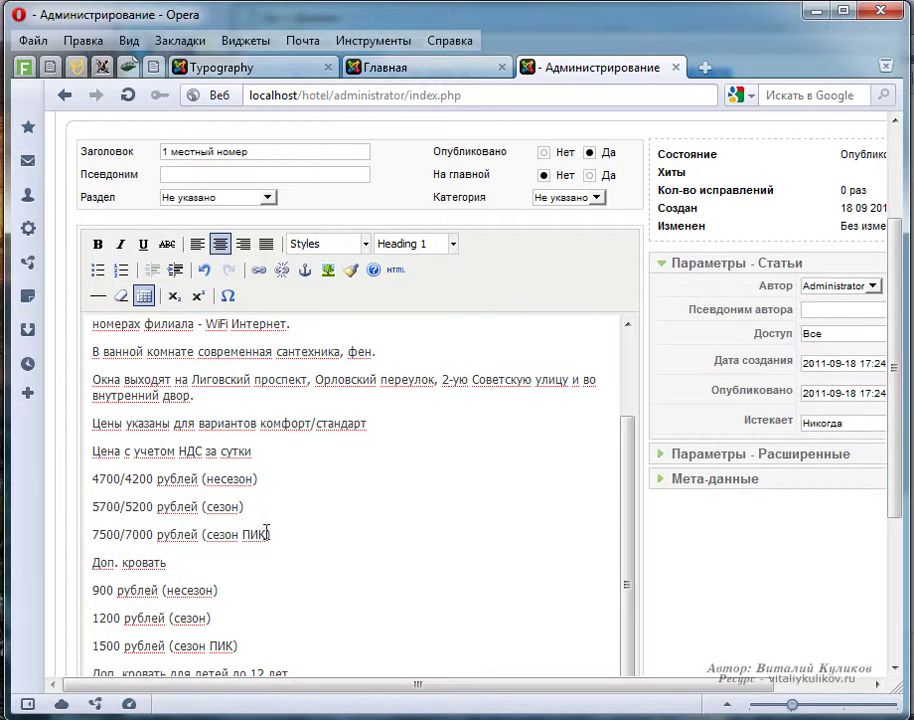
left_click_drag(92, 451, 252, 451)
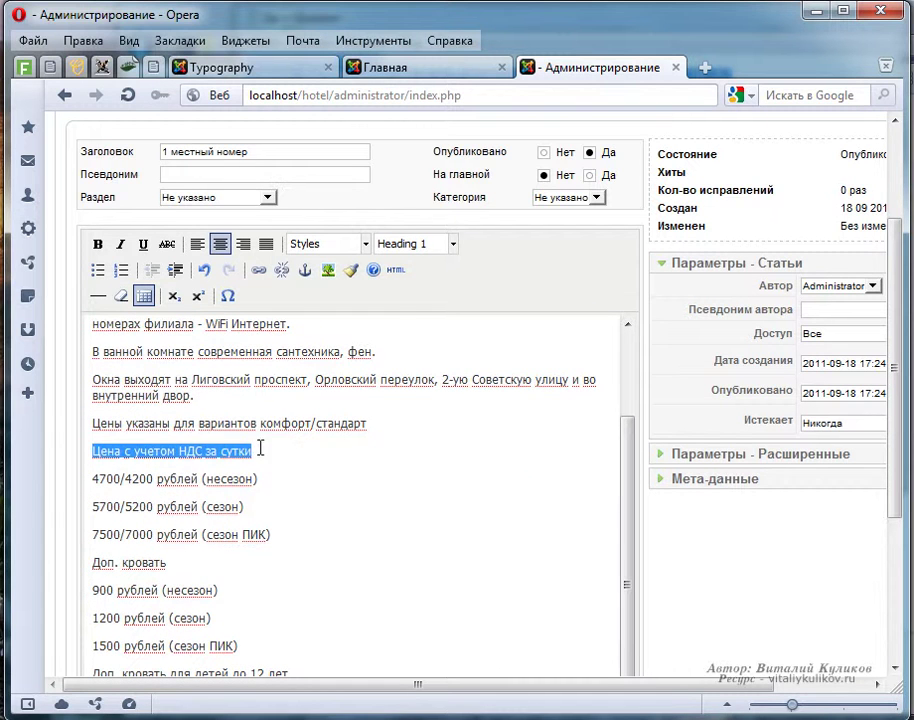
left_click(451, 245)
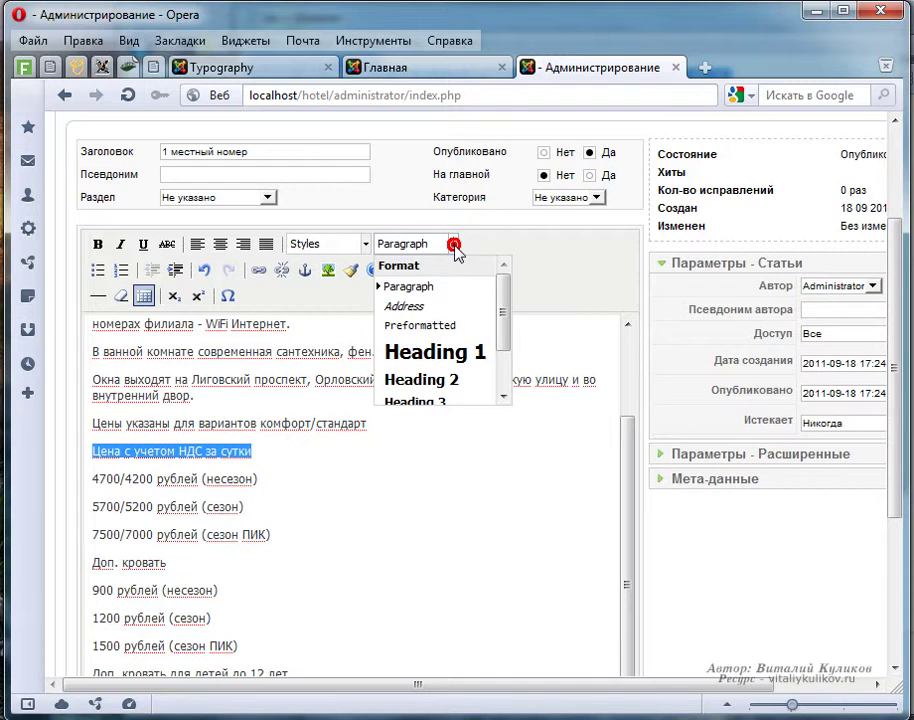
left_click(437, 380)
key("Right")
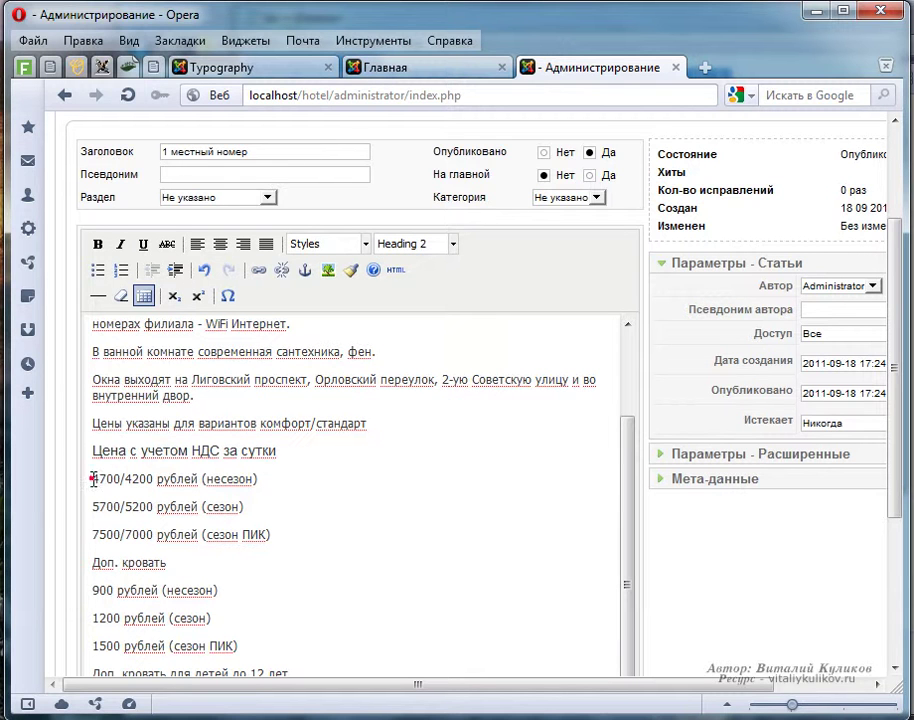
left_click(269, 535, "shift")
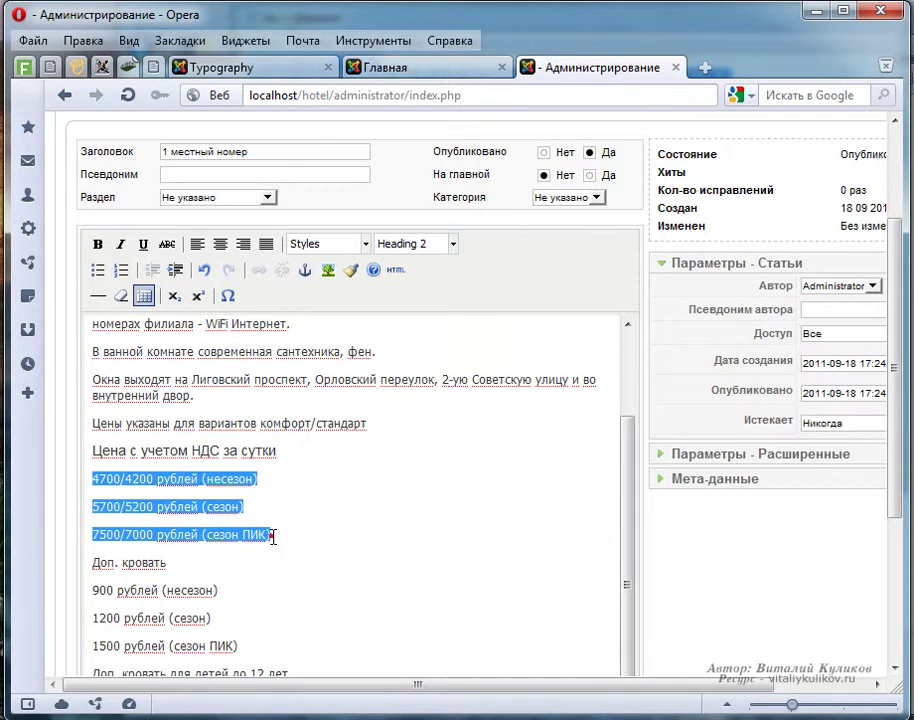
left_click(97, 270)
scroll(370, 515, "down", 3)
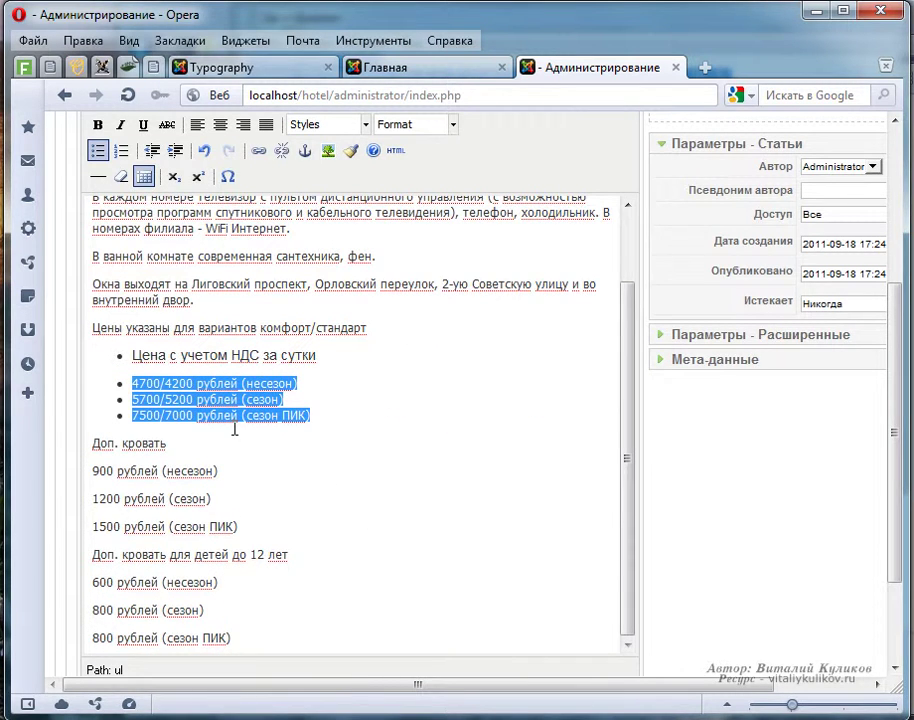
key("ctrl+z")
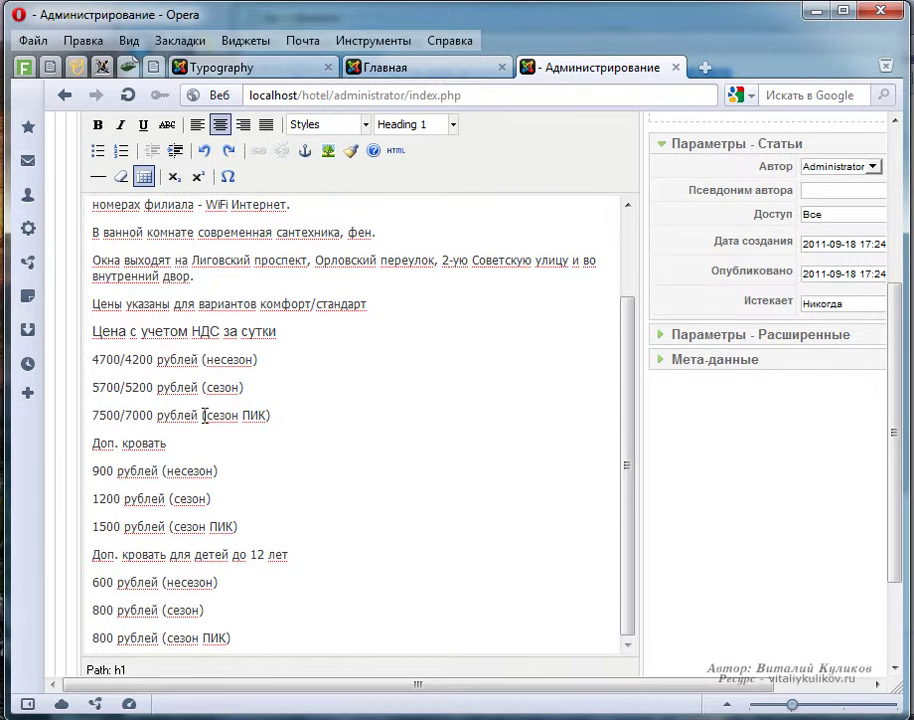
- Turn the three groups of price lines under the nightly price, extra bed and children's extra bed captions into bulleted lists
left_click_drag(93, 359, 276, 412)
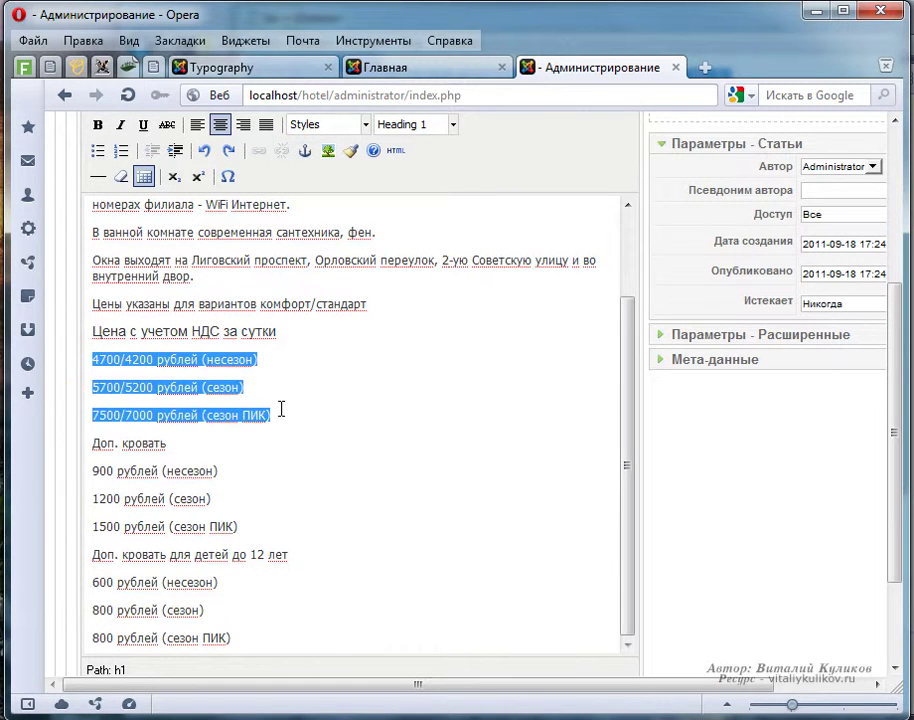
left_click(97, 150)
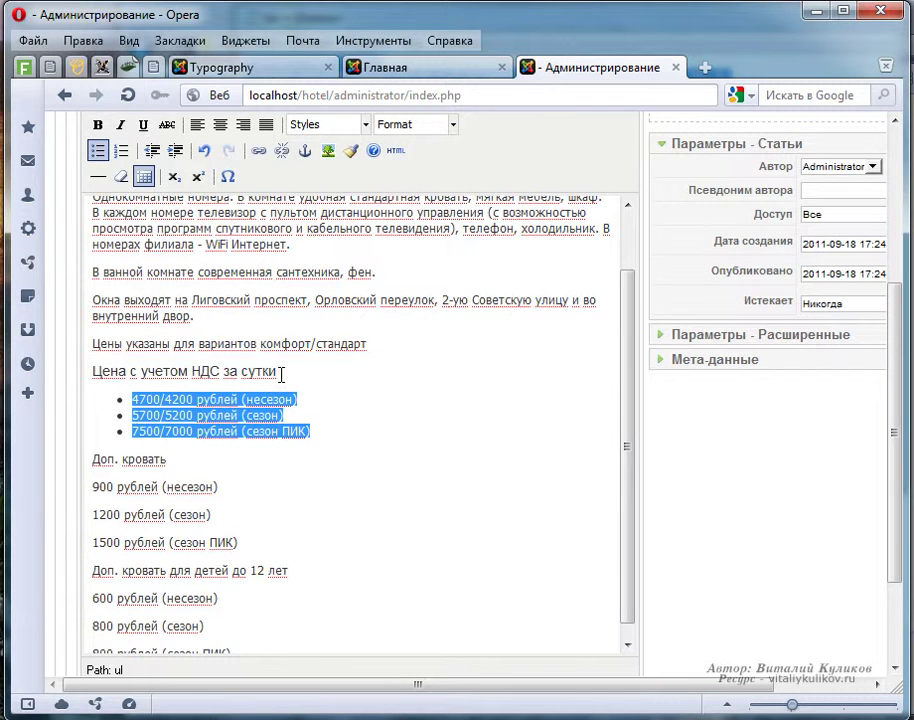
left_click_drag(95, 486, 247, 540)
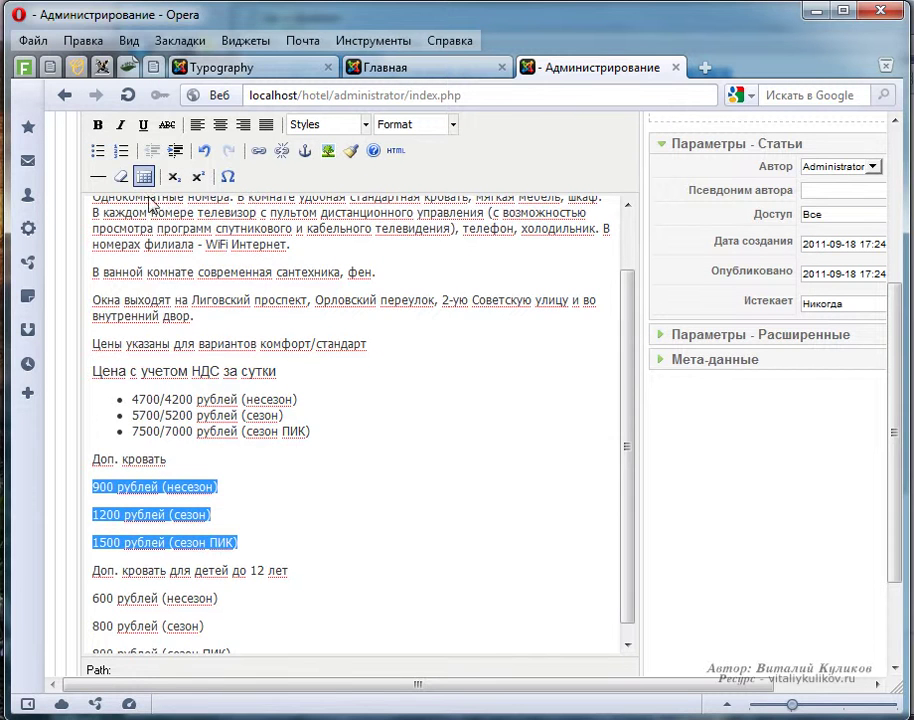
left_click(96, 150)
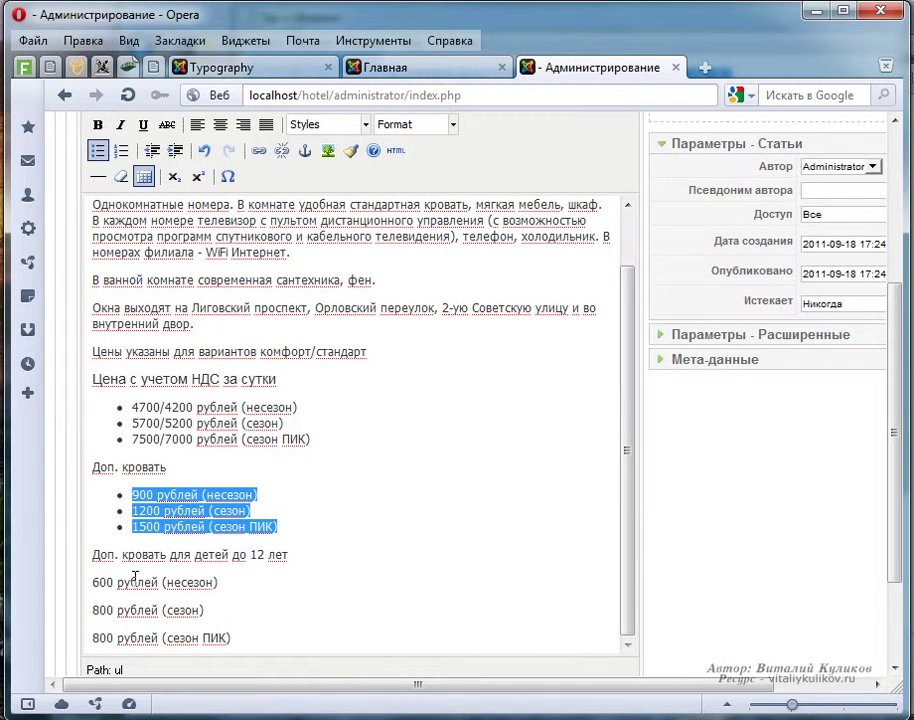
left_click_drag(93, 583, 249, 637)
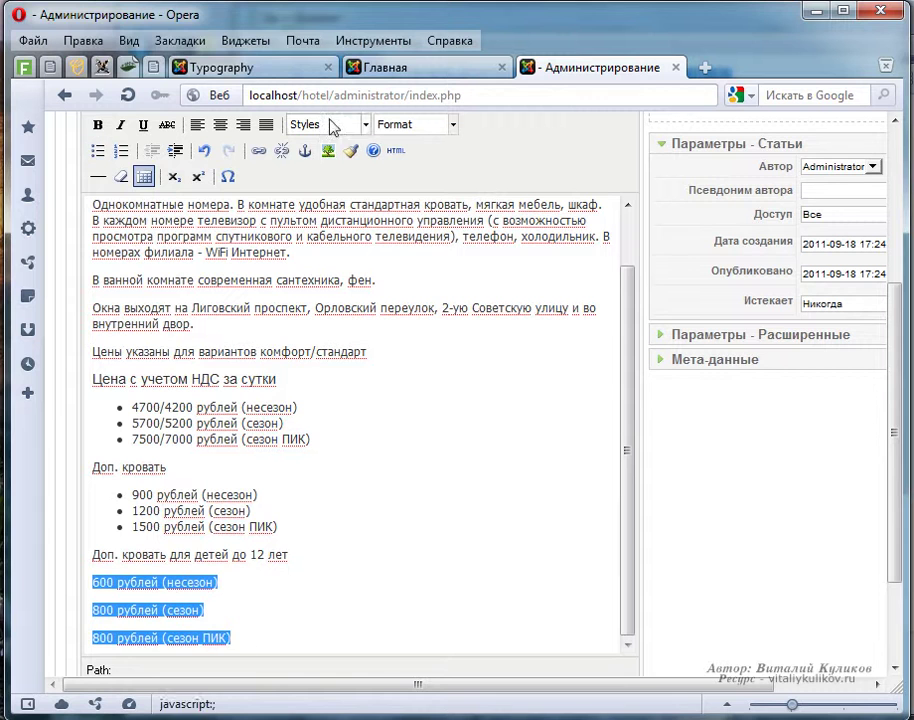
left_click(96, 150)
- Make the captions "Доп. кровать" and "Доп. кровать для детей до 12 лет" bold
scroll(200, 510, "down", 1)
triple_click(127, 492)
key("ctrl+b")
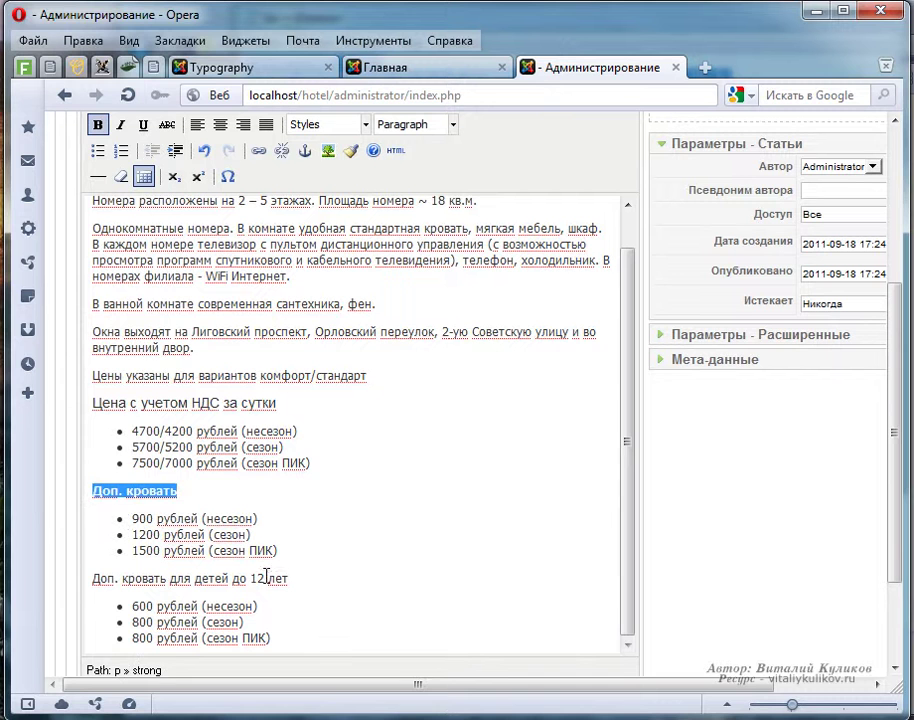
left_click_drag(289, 578, 77, 578)
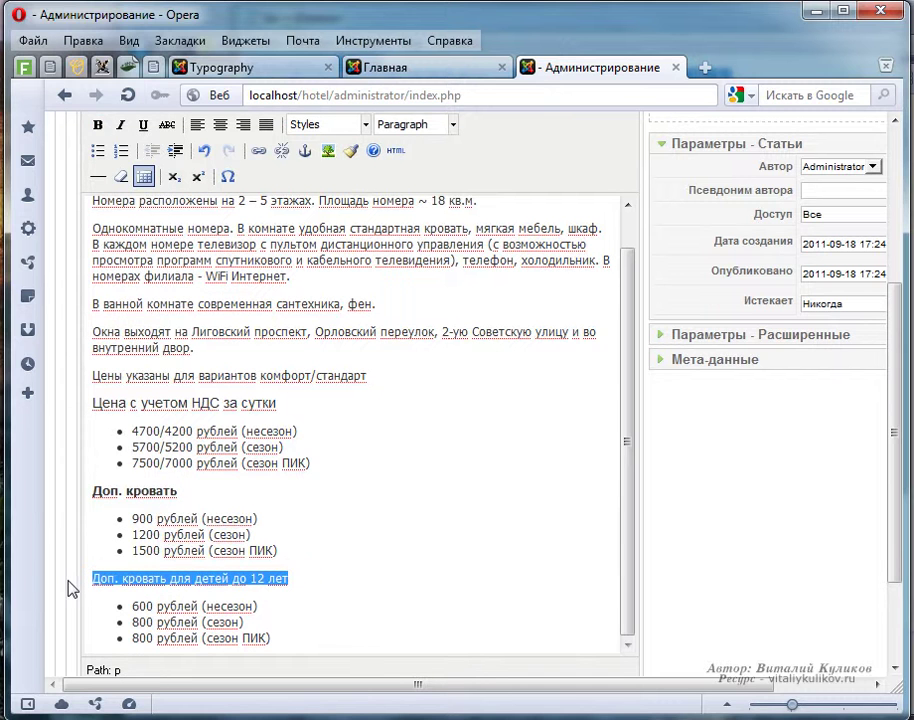
key("ctrl+b")
left_click(402, 595)
- Review the formatted single-room article, then save and close it
scroll(424, 526, "down", 3)
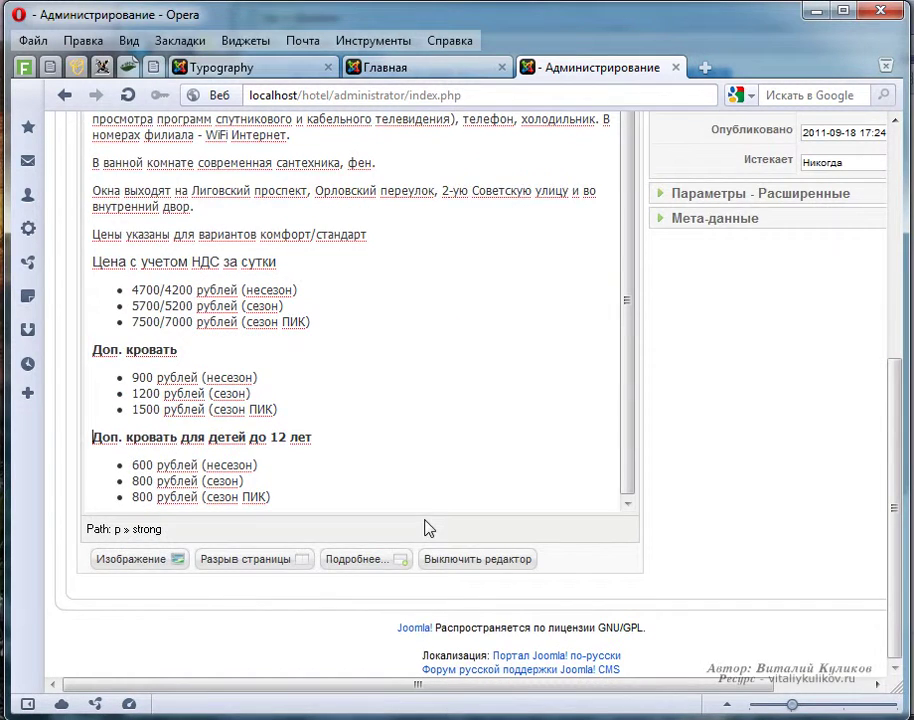
scroll(443, 506, "up", 6)
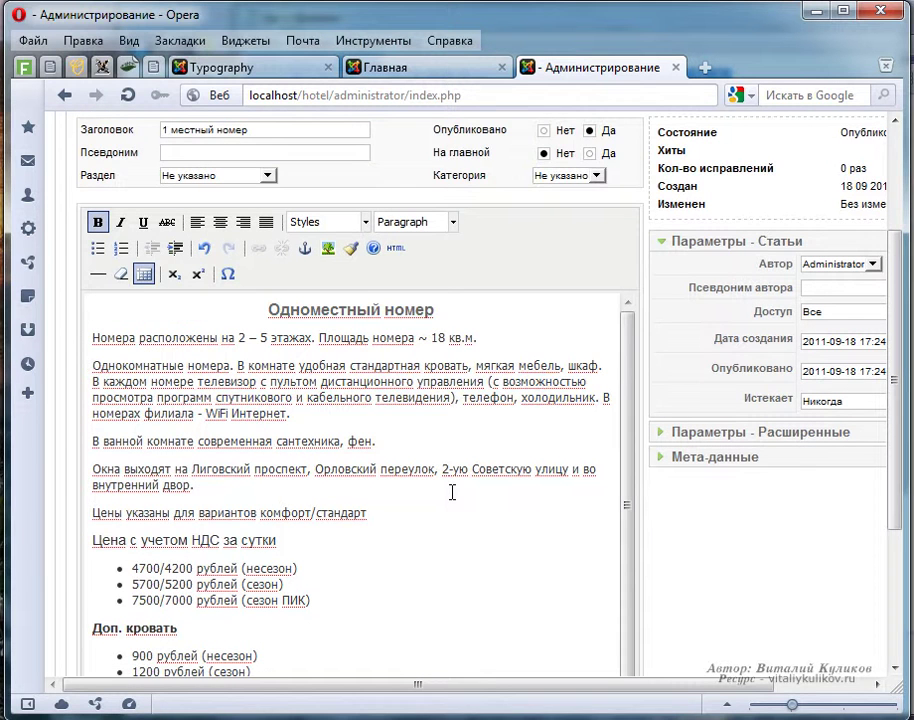
scroll(445, 492, "up", 3)
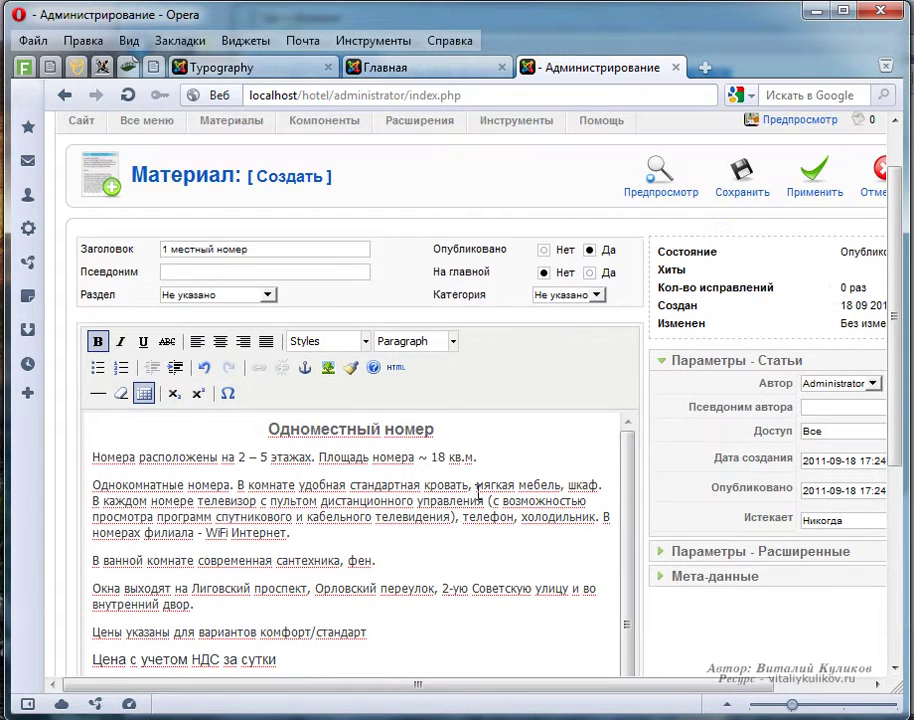
left_click(743, 178)
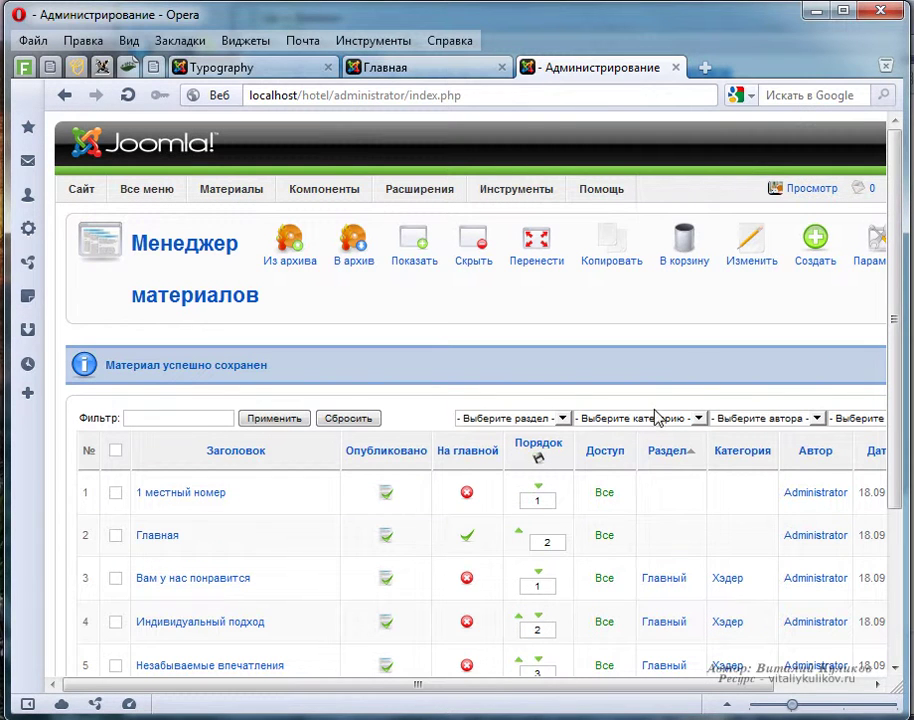
- Create a new article titled "2 местный номер" with its section set to "Не указано"
left_click(818, 262)
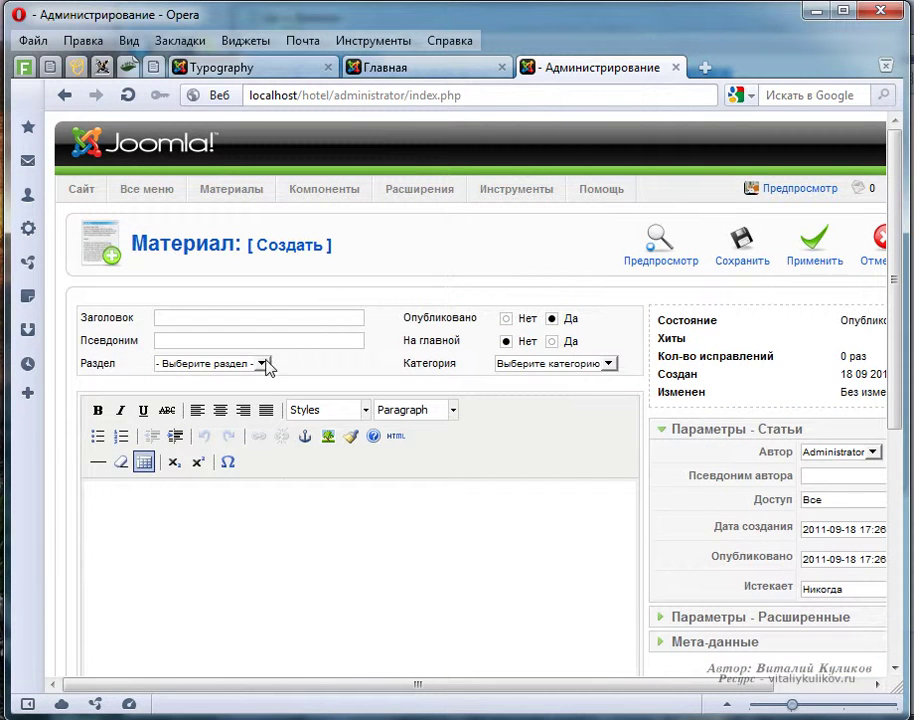
left_click(188, 318)
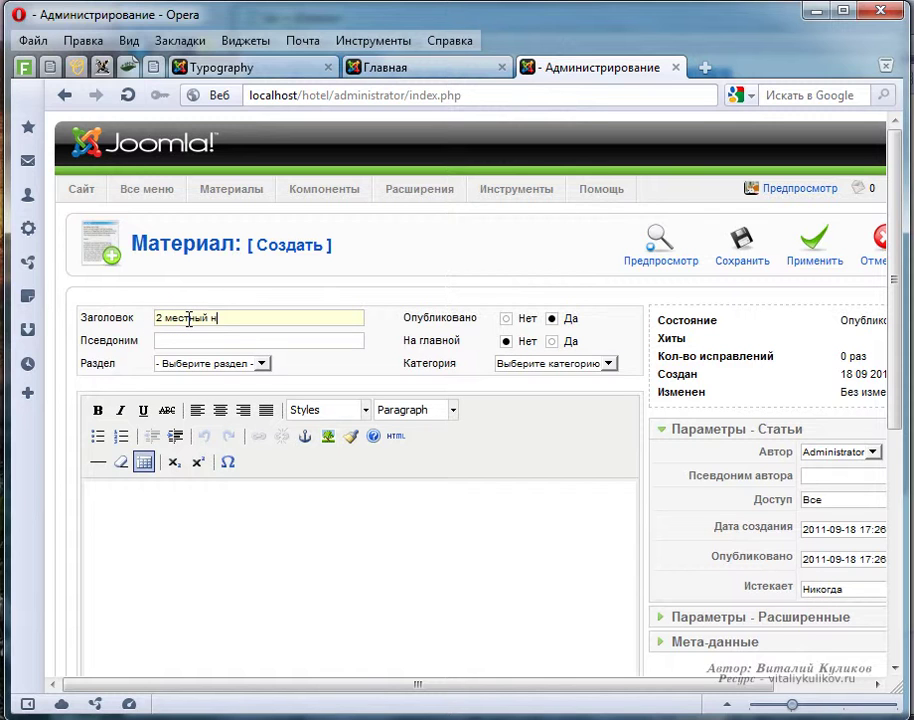
left_click(261, 363)
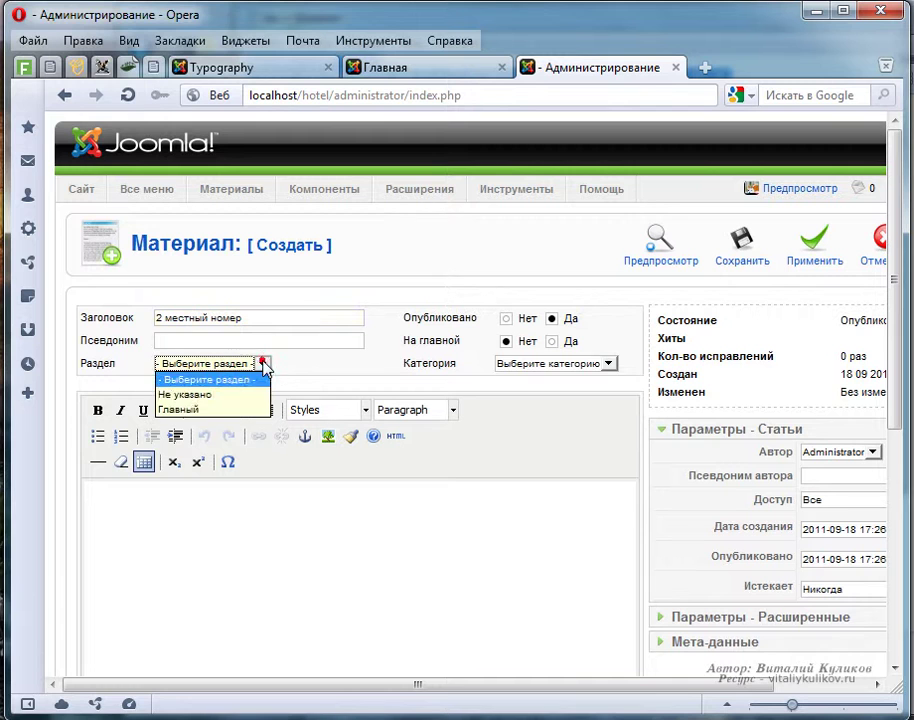
left_click(226, 396)
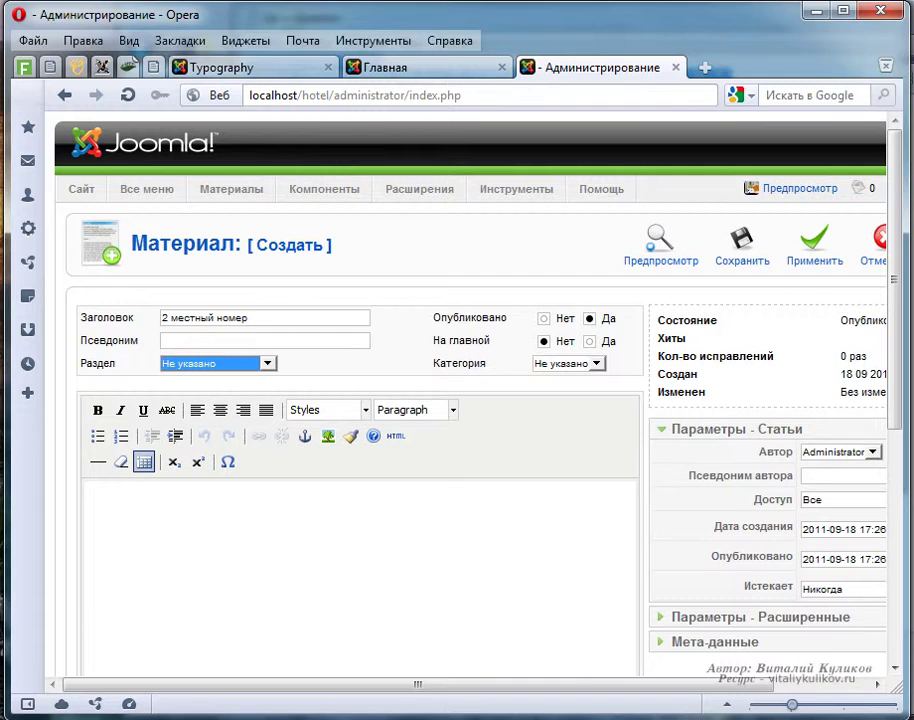
- Copy the whole text of the "2м" file from the site's text folder into the new article's body
left_click(26, 688)
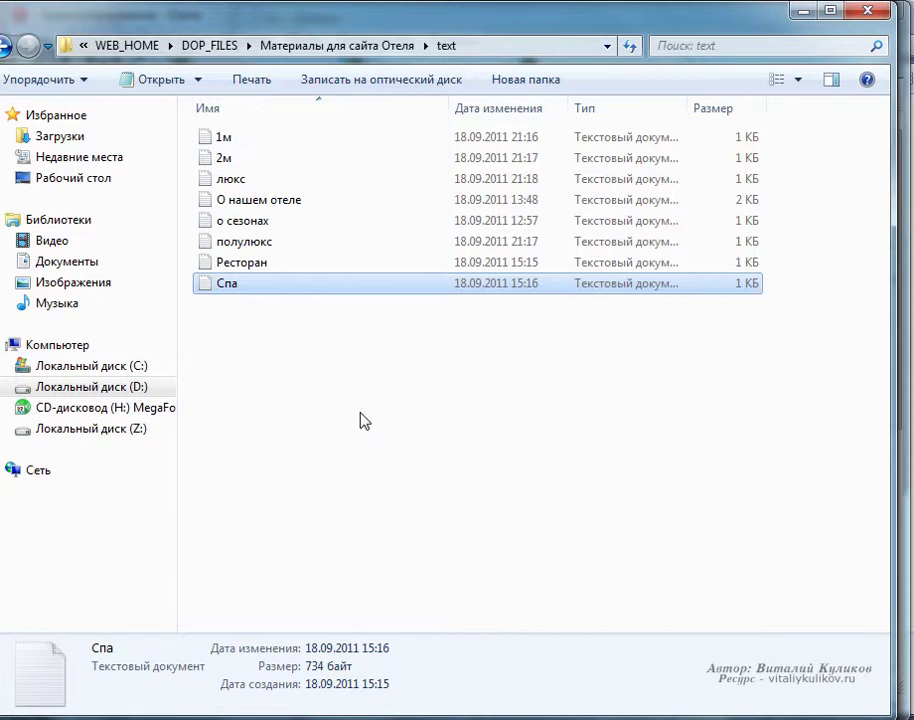
double_click(228, 160)
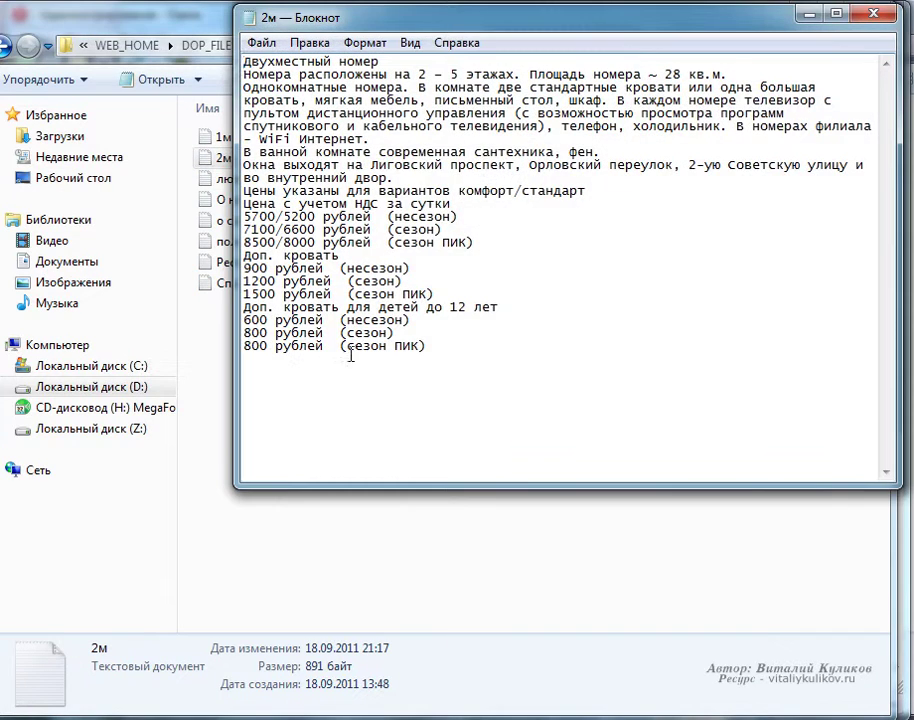
left_click_drag(440, 348, 243, 58)
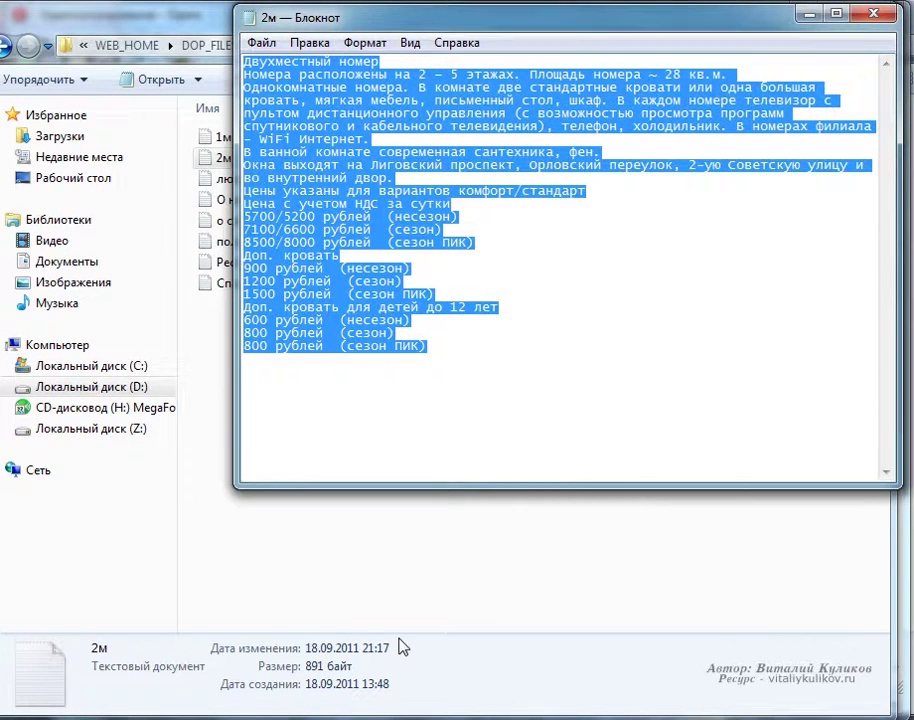
key("alt+Tab")
left_click(259, 522)
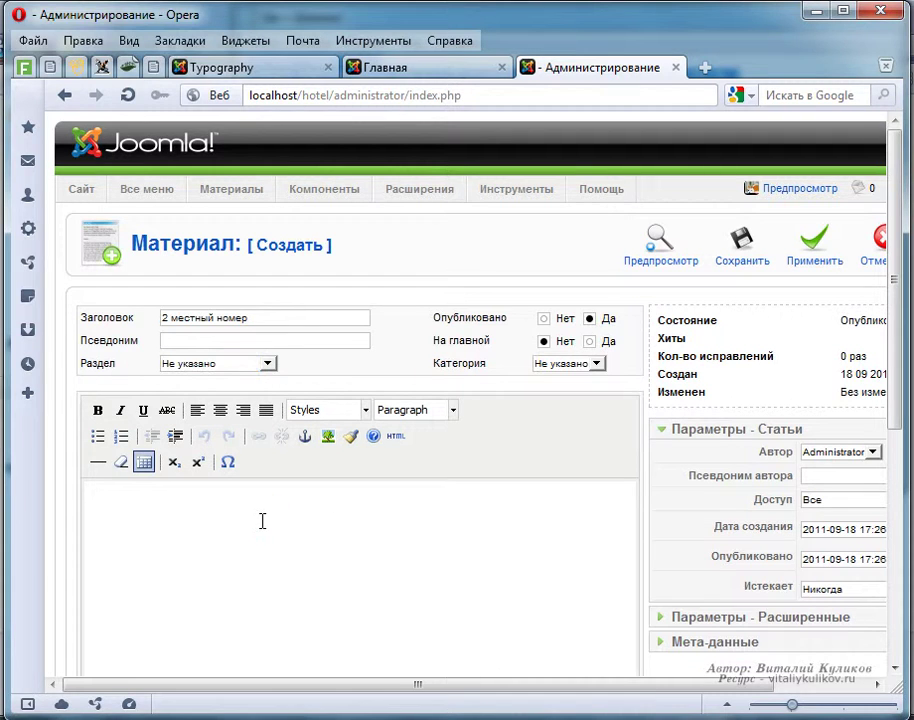
type("Двухместный номер Номера расположены на 2 – 5 этажах. Площадь номера ~ 28 кв.м. Однокомнатные номера. В комнате две стандартные кровати или одна большая кровать, мягкая мебель, письменный стол, шкаф. В каждом номере телевизор с пультом дистанционного управления (с возможностью просмотра программ спутникового и кабельного телевидения), телефон, холодильник. В номерах филиала - WiFi Интернет. В ванной комнате современная сантехника, фен. Окна выходят на Лиговский проспект, Орловский переулок, 2-ую Советскую улицу и во внутренний двор. Цены указаны для вариантов комфорт/стандарт Цена с учетом НДС за сутки 5700/5200 рублей (несезон) 7100/6600 рублей (сезон) 8500/8000 рублей (сезон ПИК) Доп. кровать 900 рублей (несезон) 1200 рублей (сезон) 1500 рублей (сезон ПИК) Доп. кровать для детей до 12 лет 600 рублей (несезон) 800 рублей (сезон) 800 рублей (сезон ПИК)")
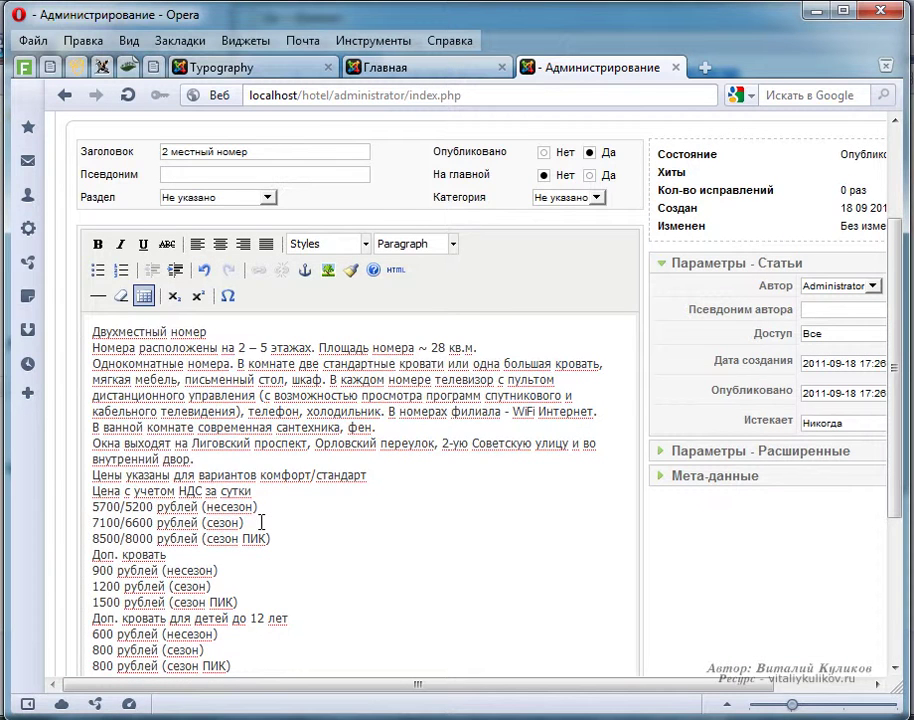
- Apply the Paragraph format to the entire text of the double-room article
key("ctrl+a")
left_click(454, 244)
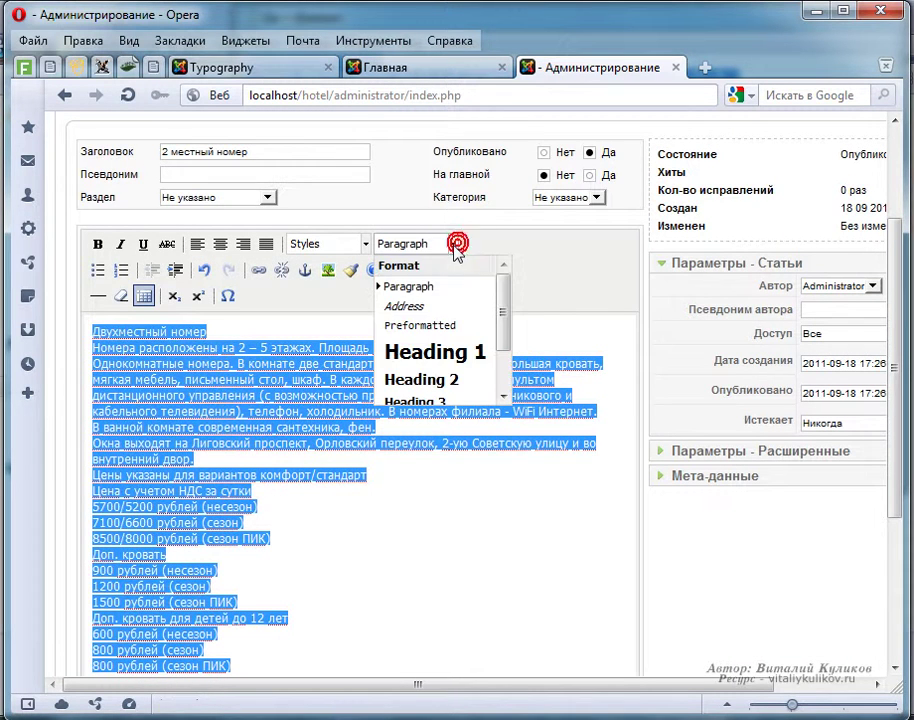
left_click(432, 290)
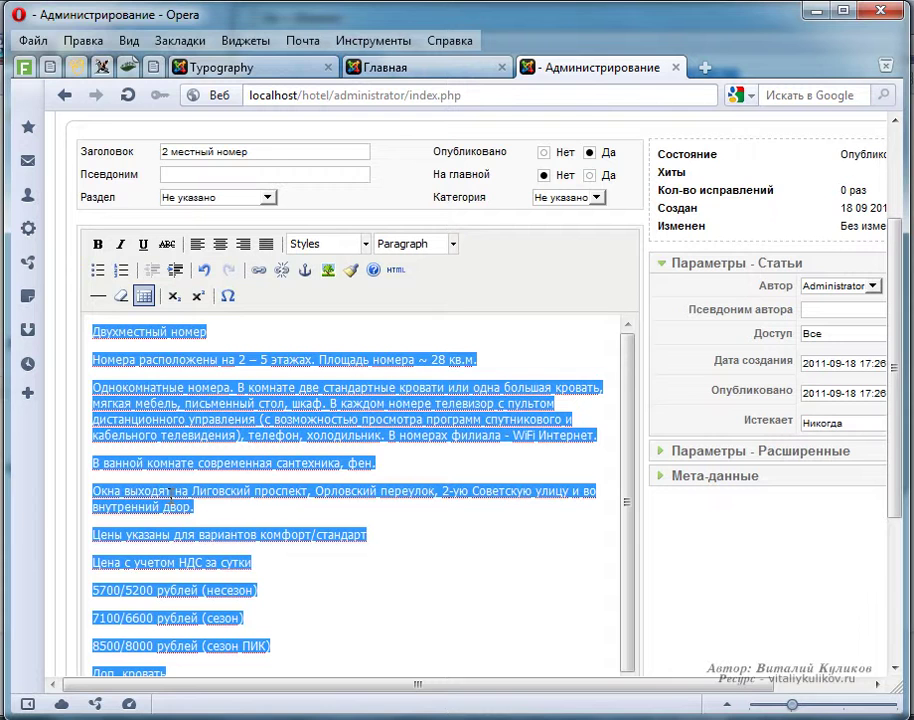
- Format the first line "Двухместный номер" as Heading 1 and center it
left_click(212, 333)
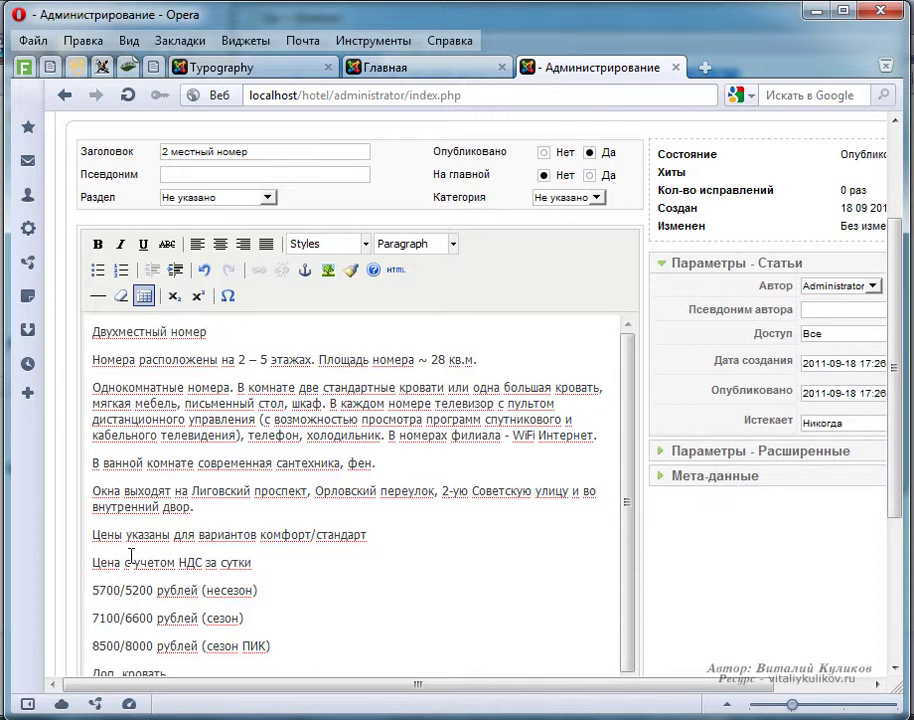
left_click_drag(212, 333, 92, 331)
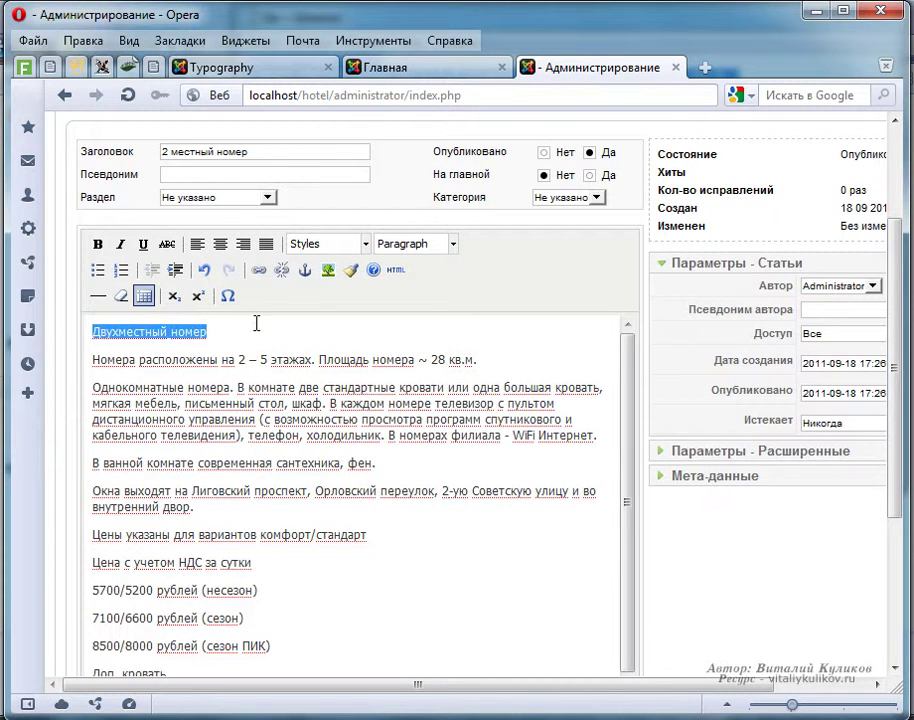
left_click(454, 243)
left_click(450, 352)
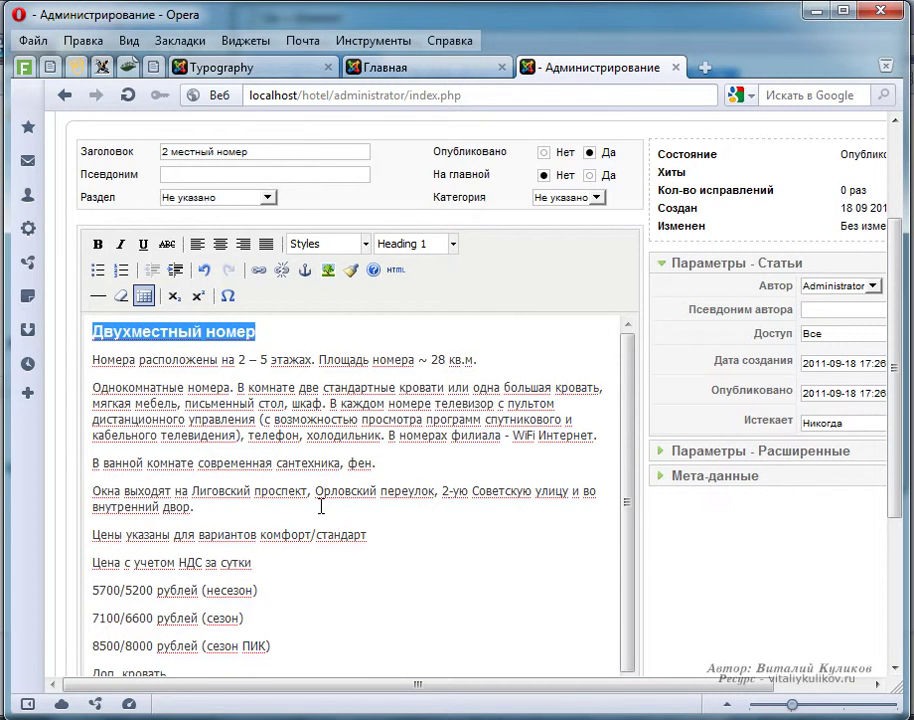
left_click(217, 245)
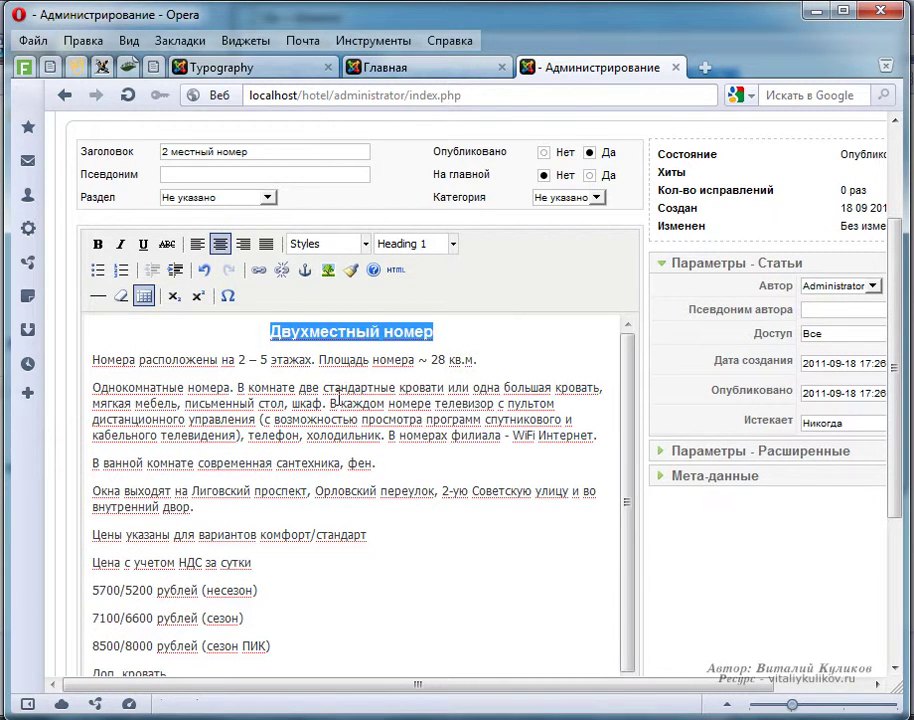
- Convert the double room's nightly, extra bed and children's extra bed price lines into three bulleted lists
left_click(295, 532)
scroll(298, 534, "down", 2)
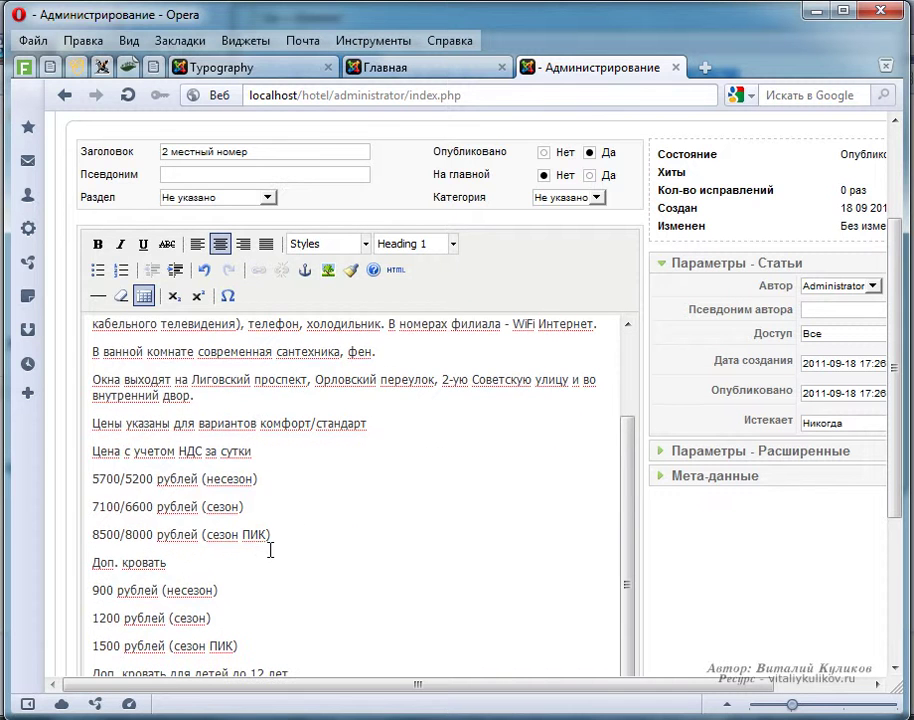
left_click_drag(97, 480, 278, 534)
left_click(98, 271)
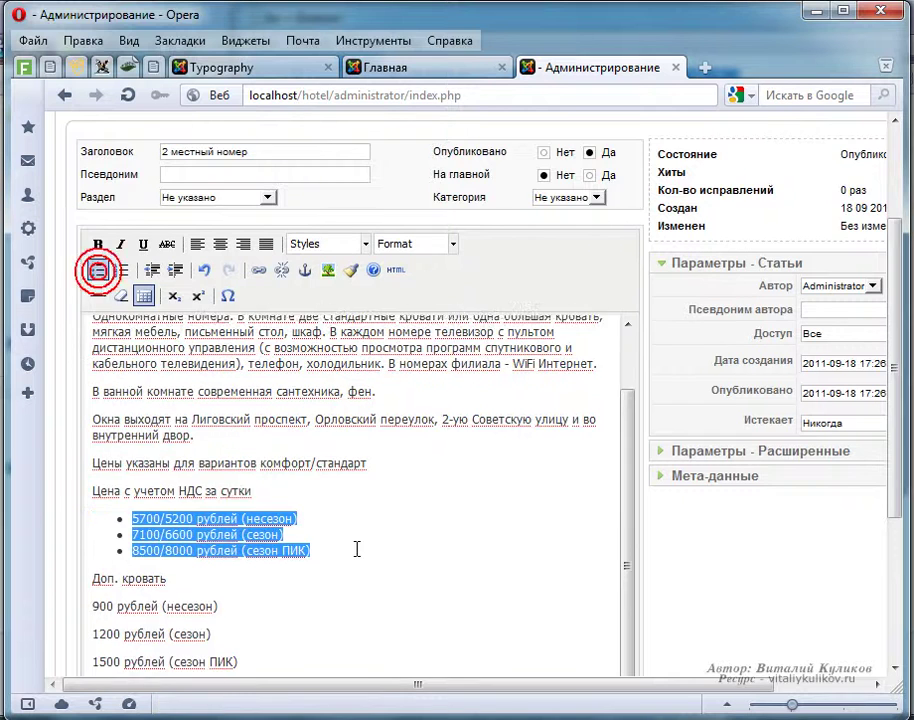
scroll(233, 540, "down", 2)
left_click_drag(92, 471, 240, 528)
left_click(97, 151)
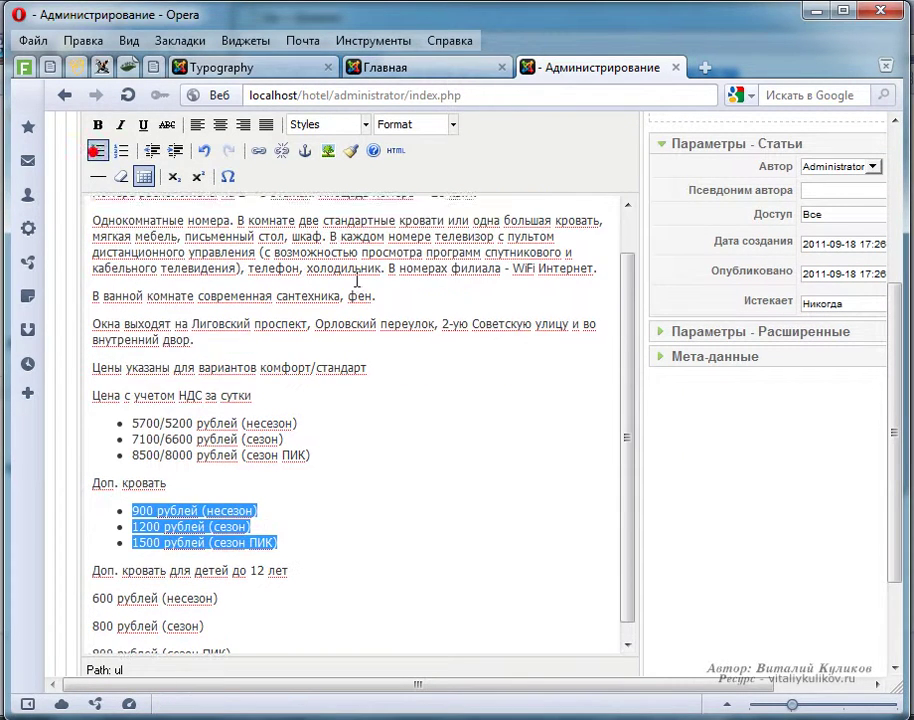
left_click_drag(92, 582, 276, 637)
left_click(97, 151)
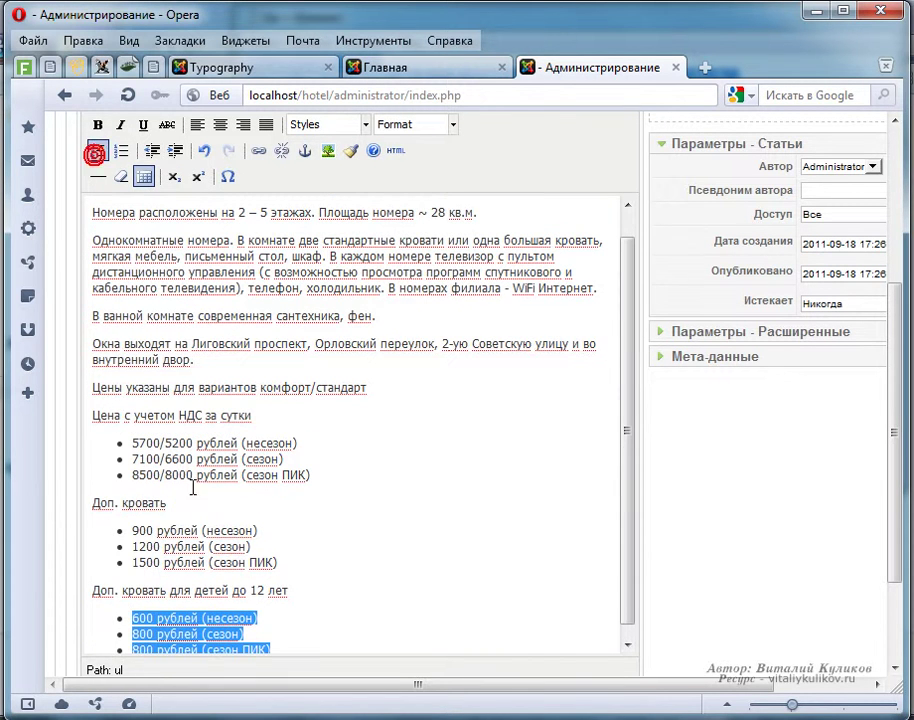
- Make the captions "Доп. кровать", "Цена с учетом НДС за сутки" and "Доп. кровать для детей до 12 лет" bold
left_click_drag(167, 503, 89, 510)
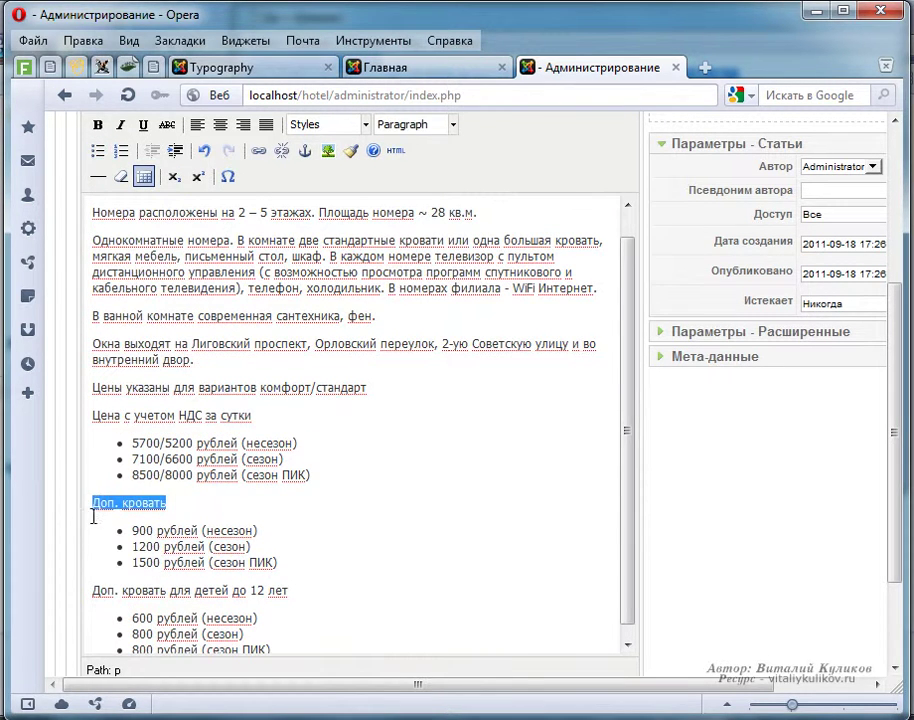
key("ctrl+b")
left_click_drag(256, 418, 88, 420)
key("ctrl+b")
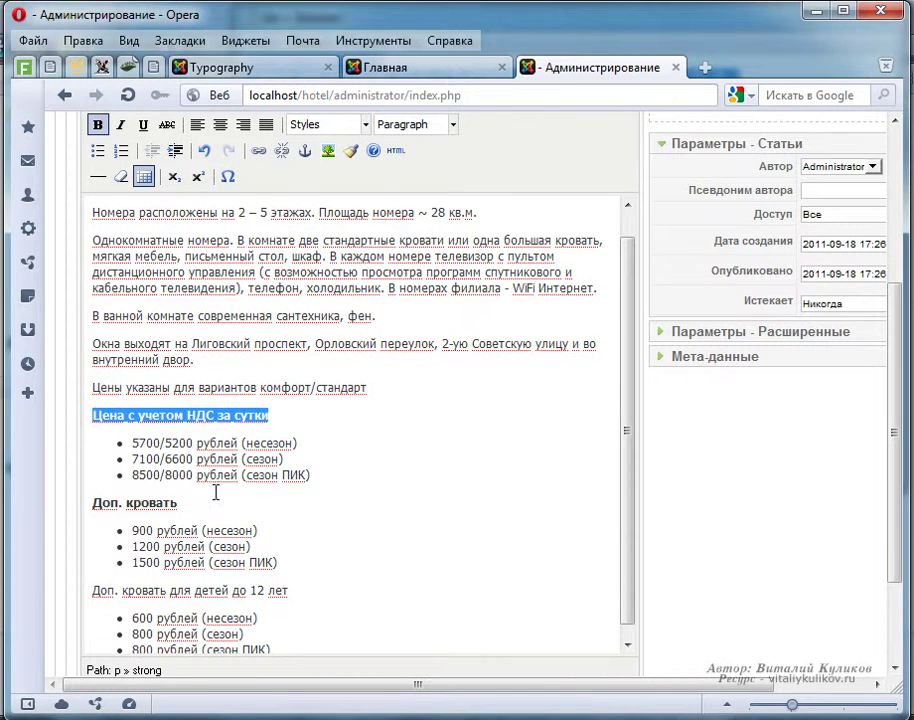
left_click_drag(299, 588, 77, 594)
key("ctrl+b")
- Look over the finished double-room article, then save and close it
scroll(398, 509, "down", 3)
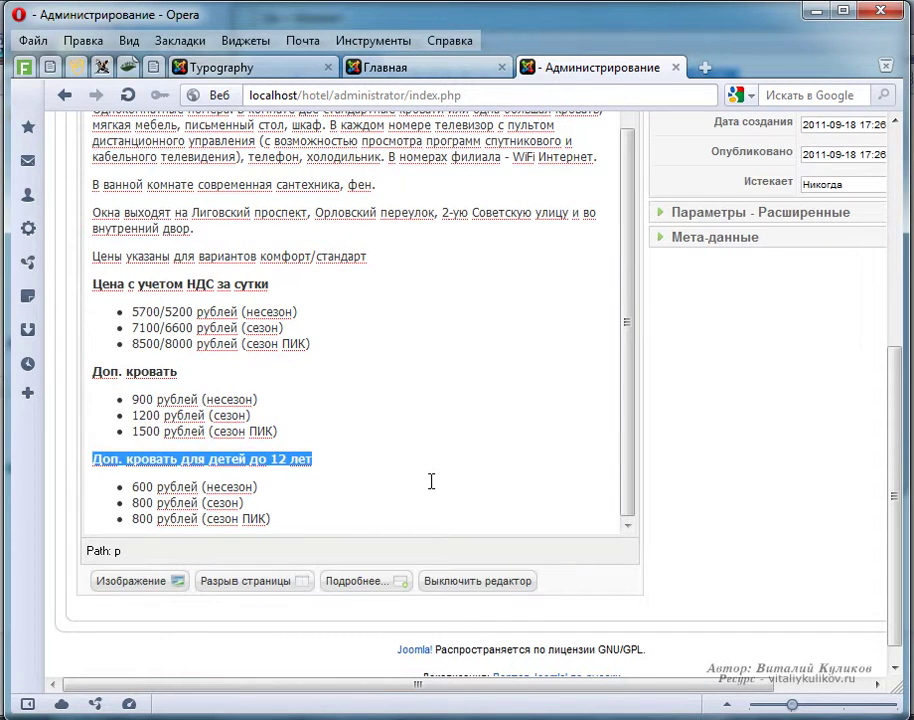
scroll(431, 482, "up", 1)
scroll(431, 482, "up", 6)
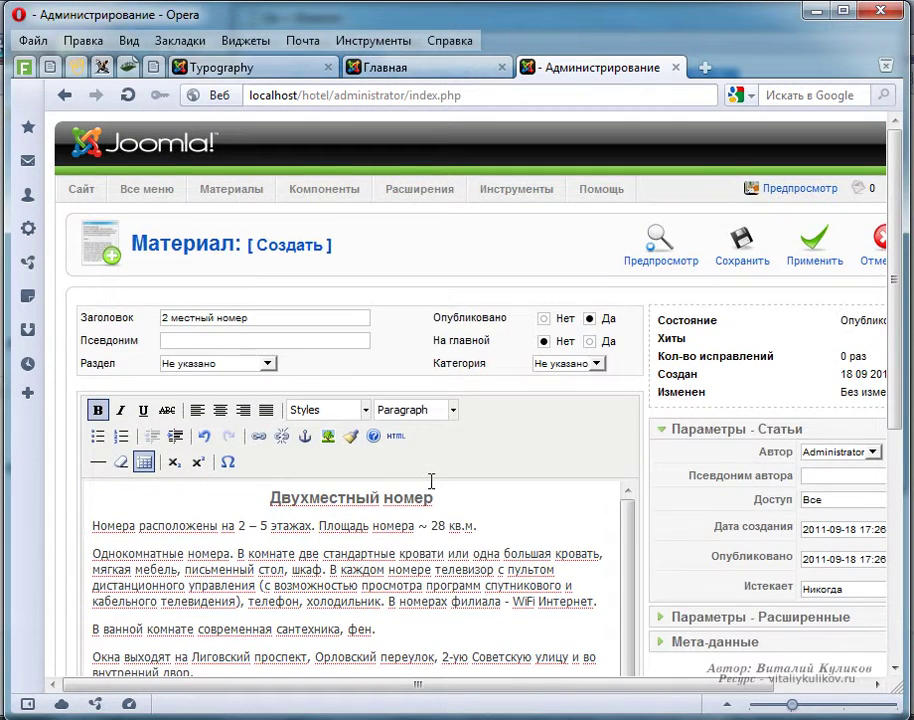
left_click(741, 255)
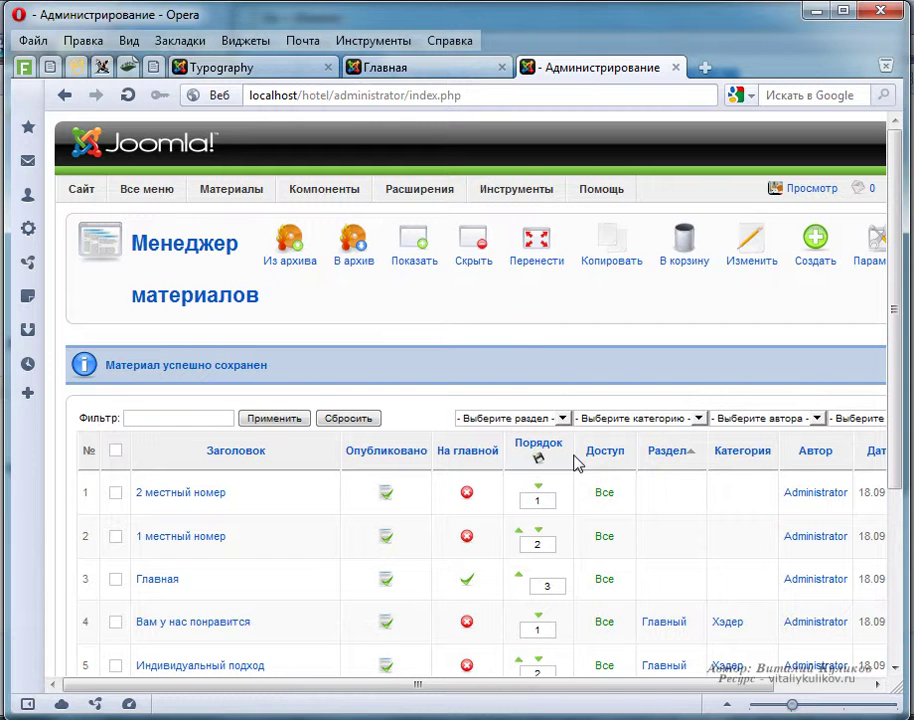
- Open the list of menu items belonging to Main Menu
left_click(576, 458)
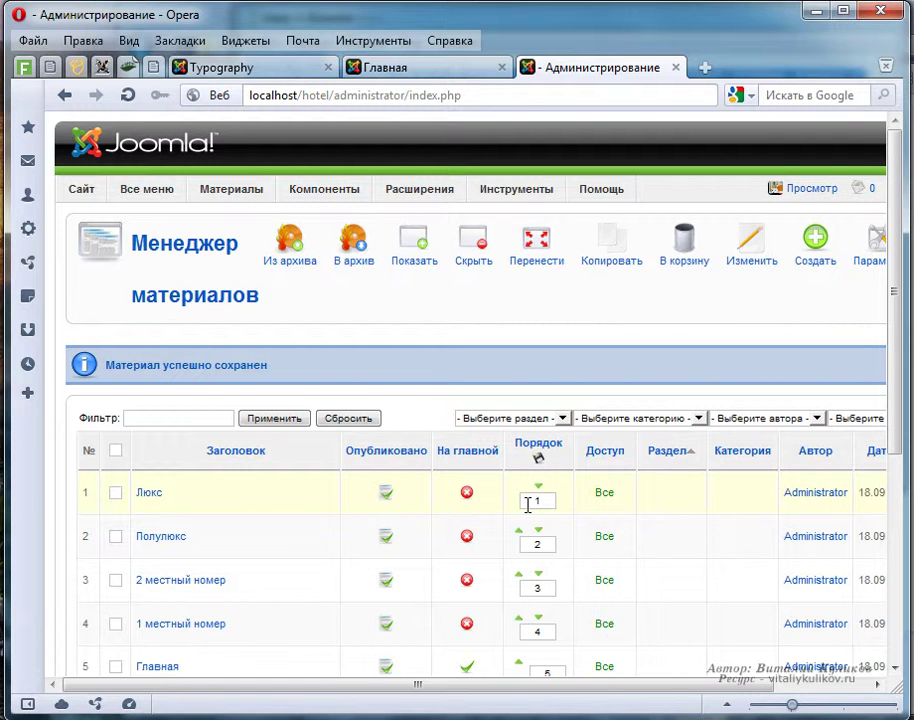
mouse_move(230, 195)
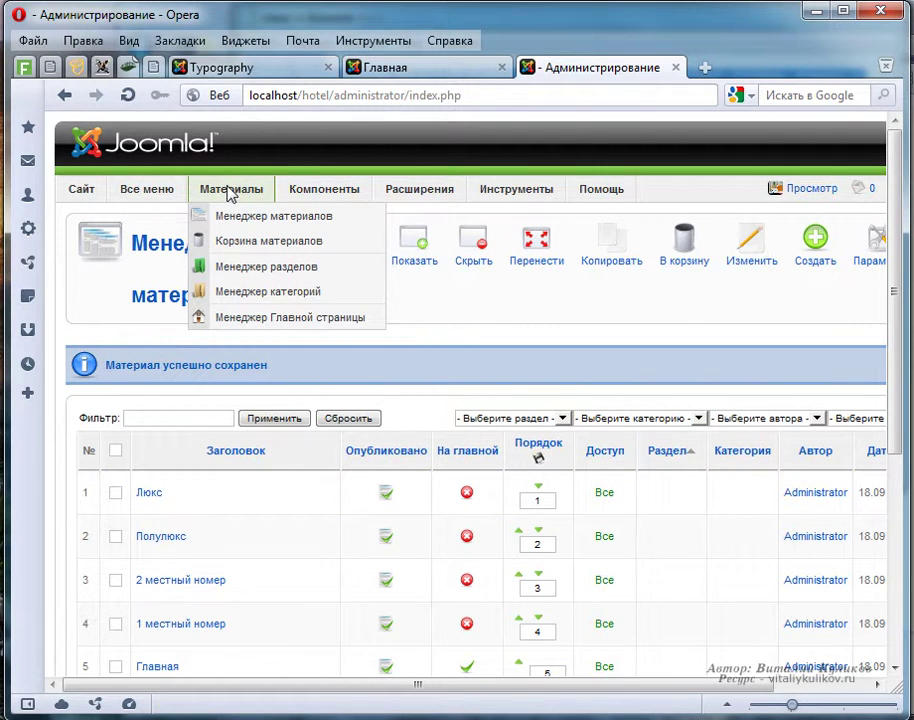
mouse_move(163, 195)
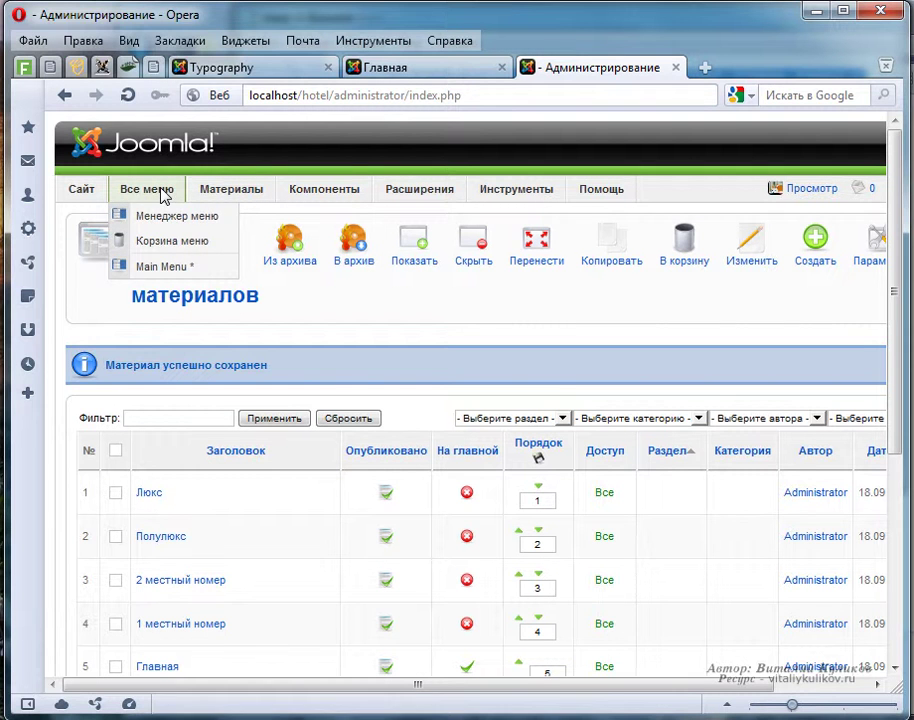
left_click(140, 215)
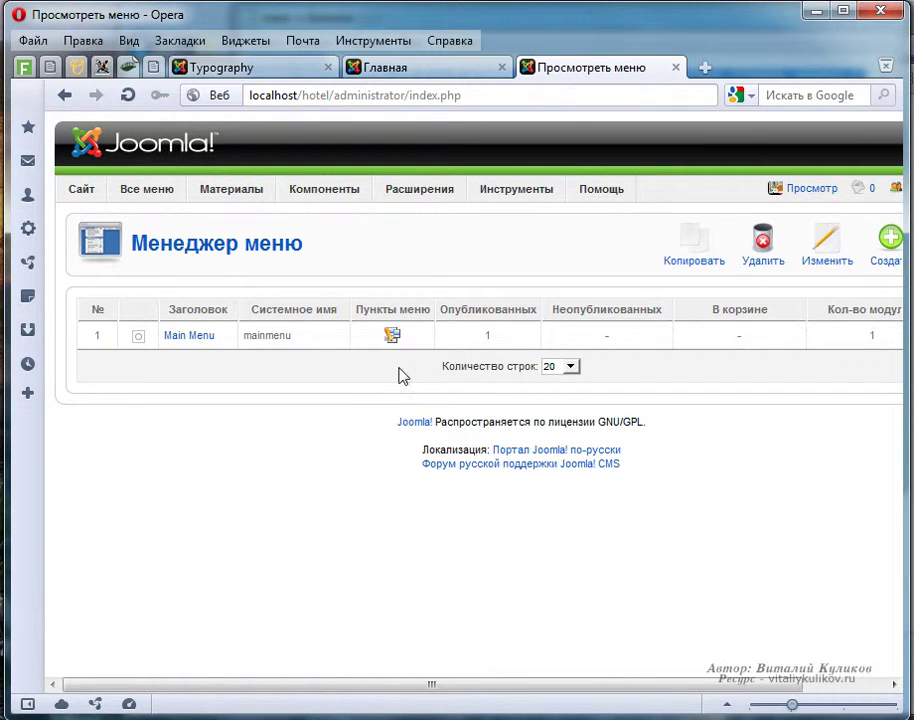
left_click(392, 336)
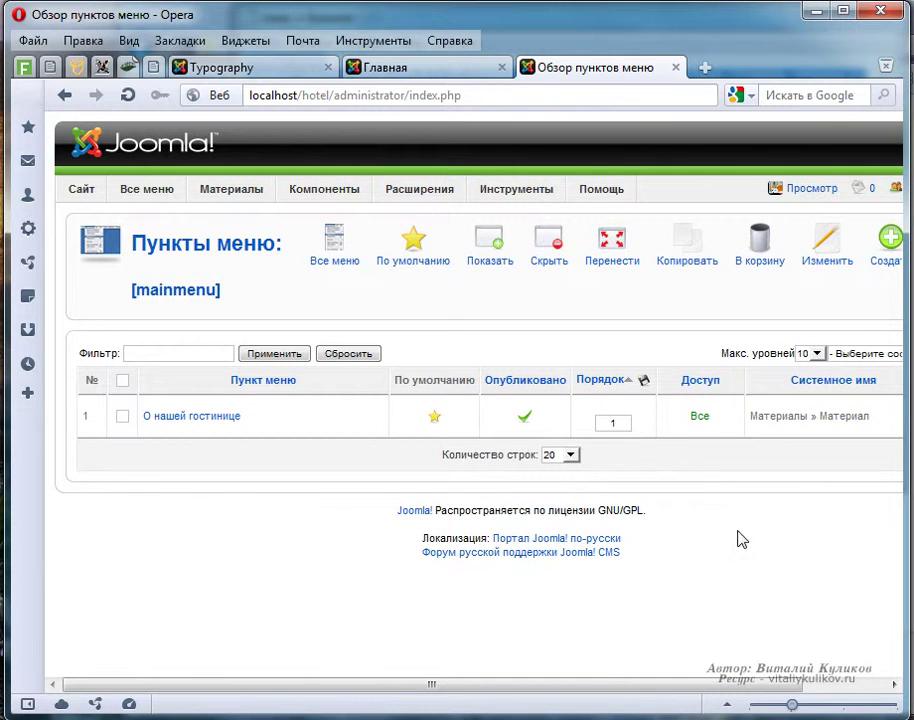
- Add a standard article layout item titled "Одноместный номер" to Main Menu, linked to the article "1 местный номер", and save it
left_click(886, 248)
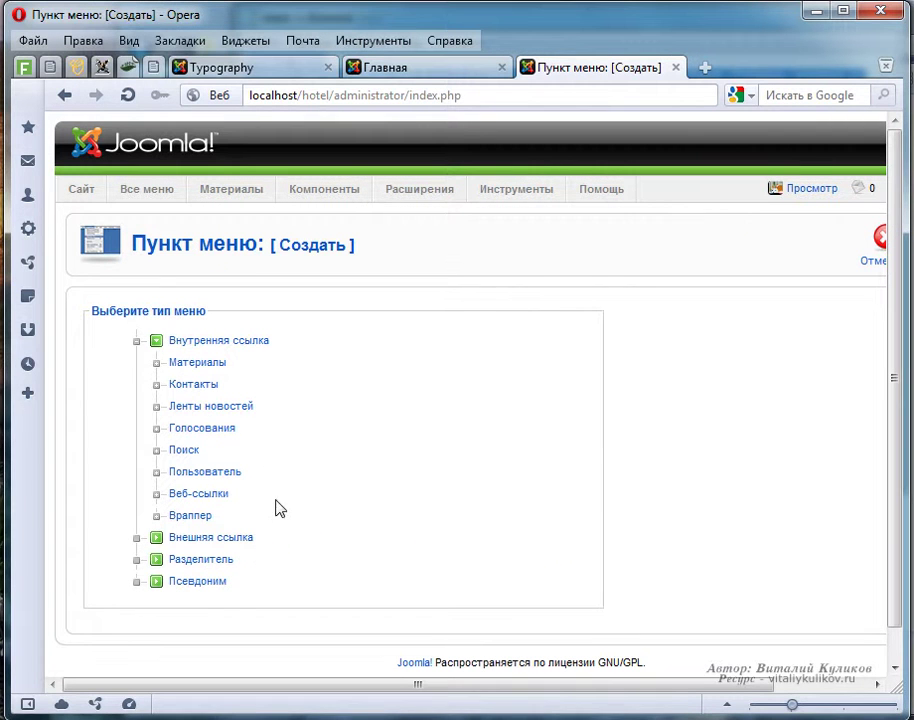
left_click(199, 366)
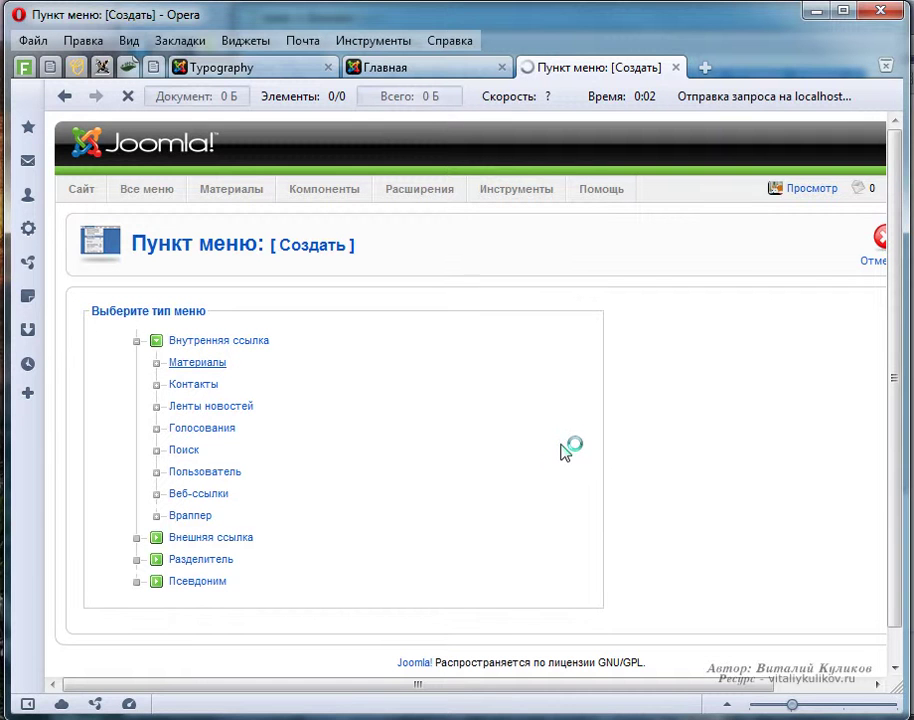
left_click(331, 449)
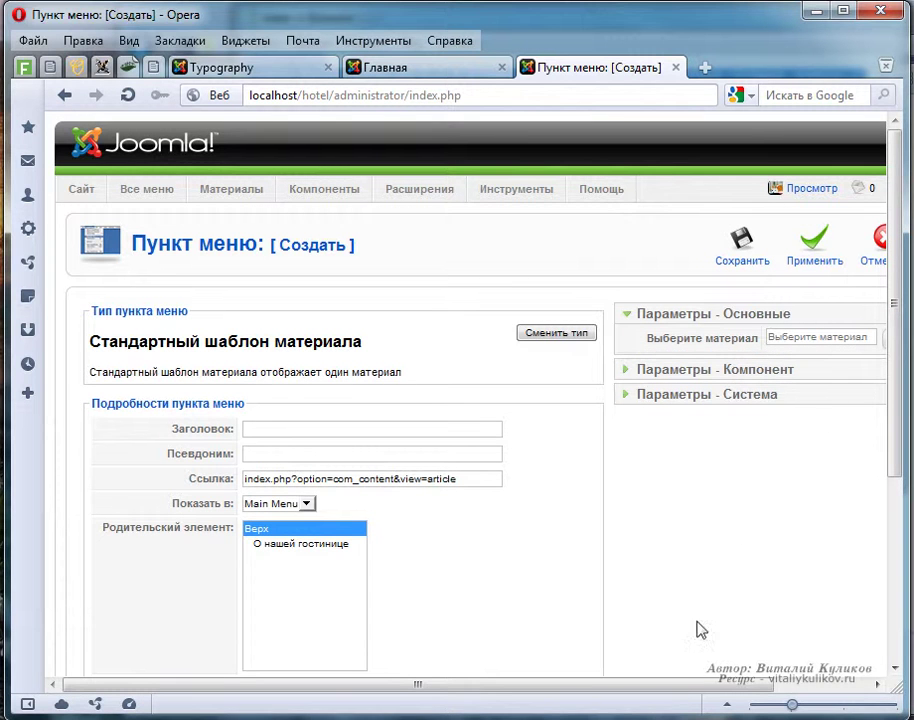
left_click(700, 685)
left_click(862, 340)
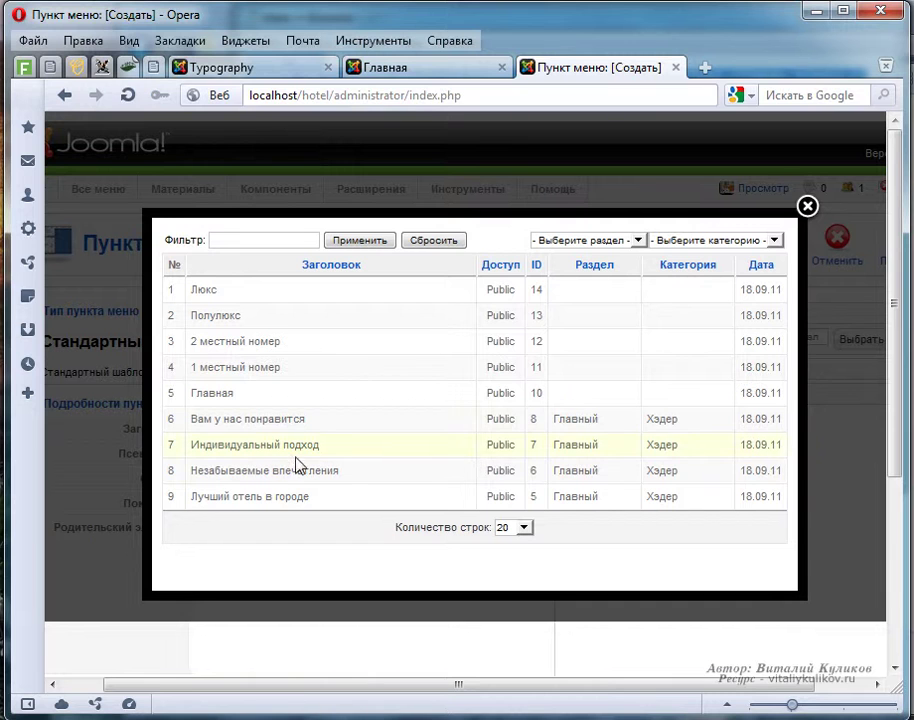
left_click(243, 367)
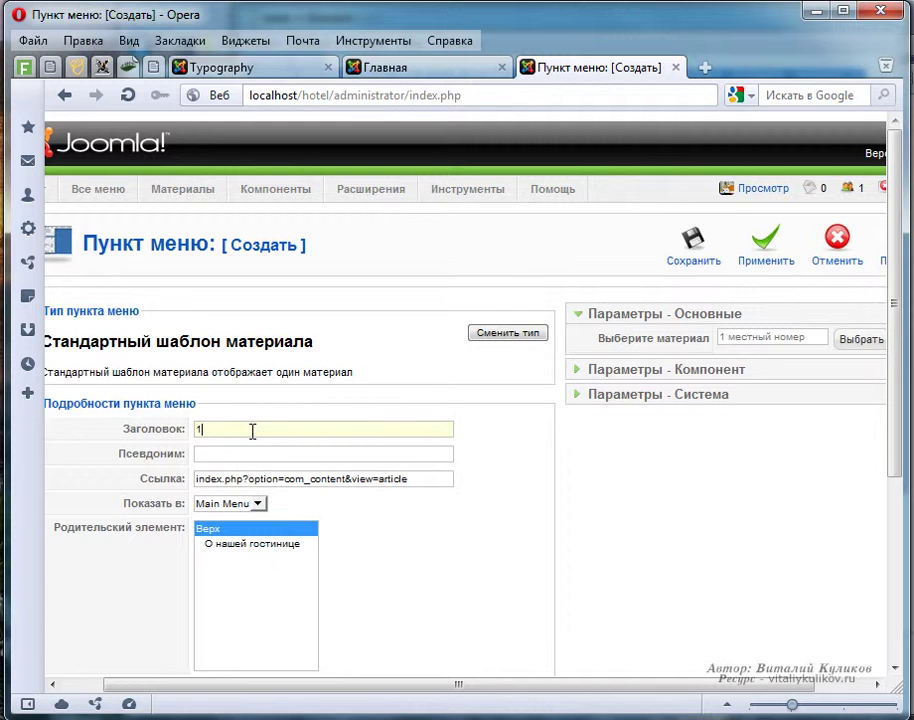
type("Одноместный номер")
left_click(693, 243)
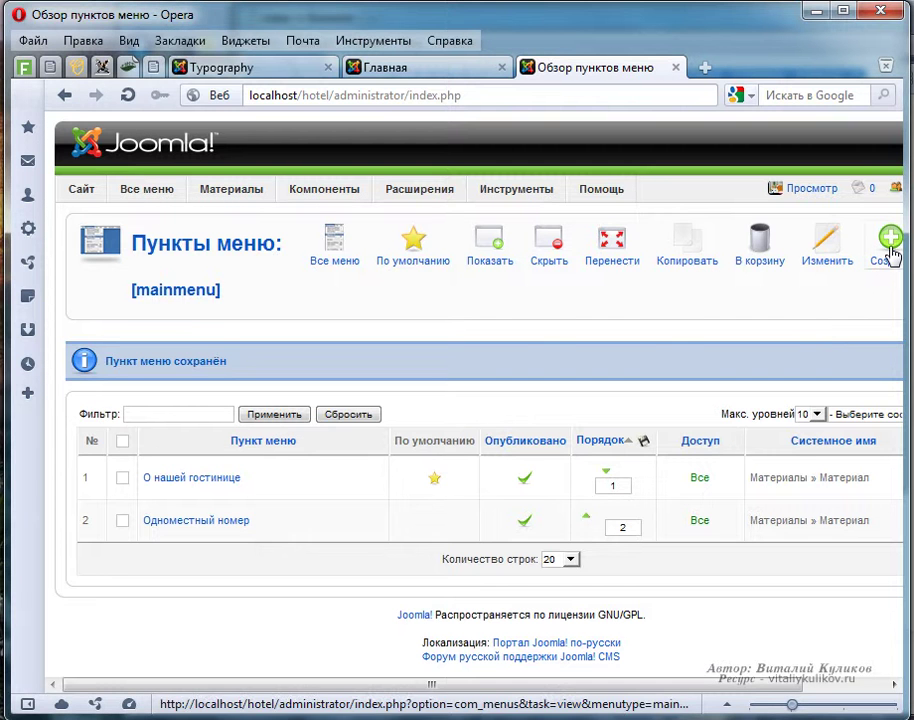
- Create and save a standard article layout menu item titled "Двухместный номер" that links to the article "2 местный номер"
left_click(891, 252)
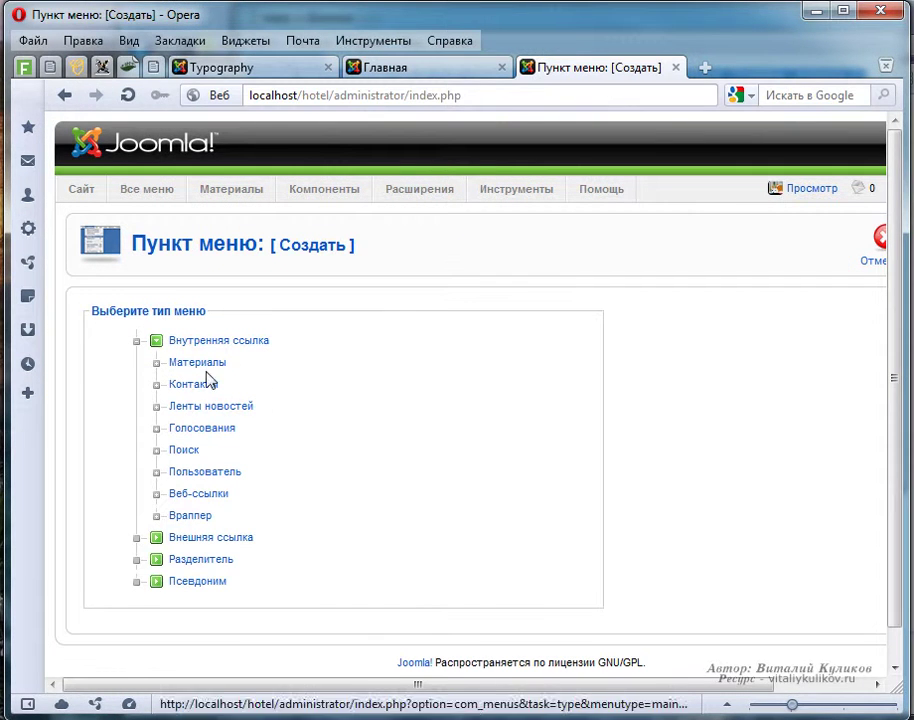
left_click(190, 363)
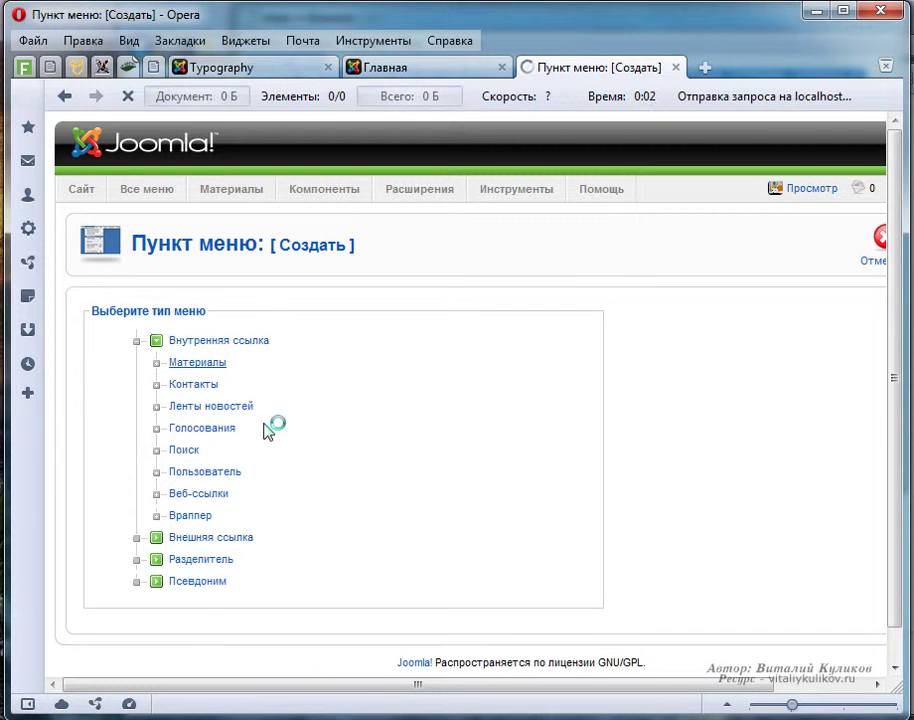
left_click(296, 451)
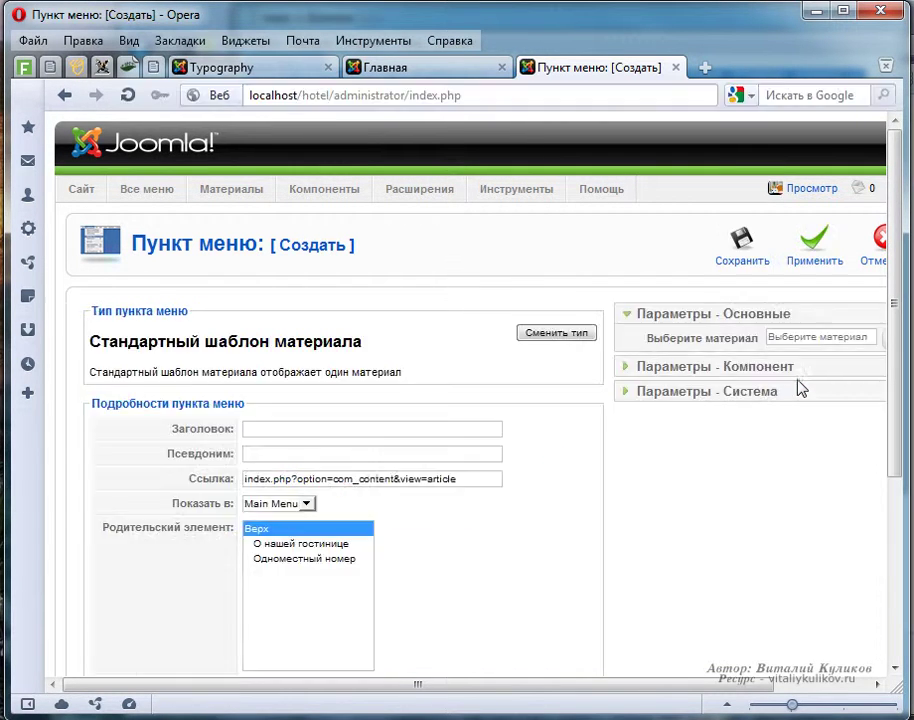
left_click(887, 343)
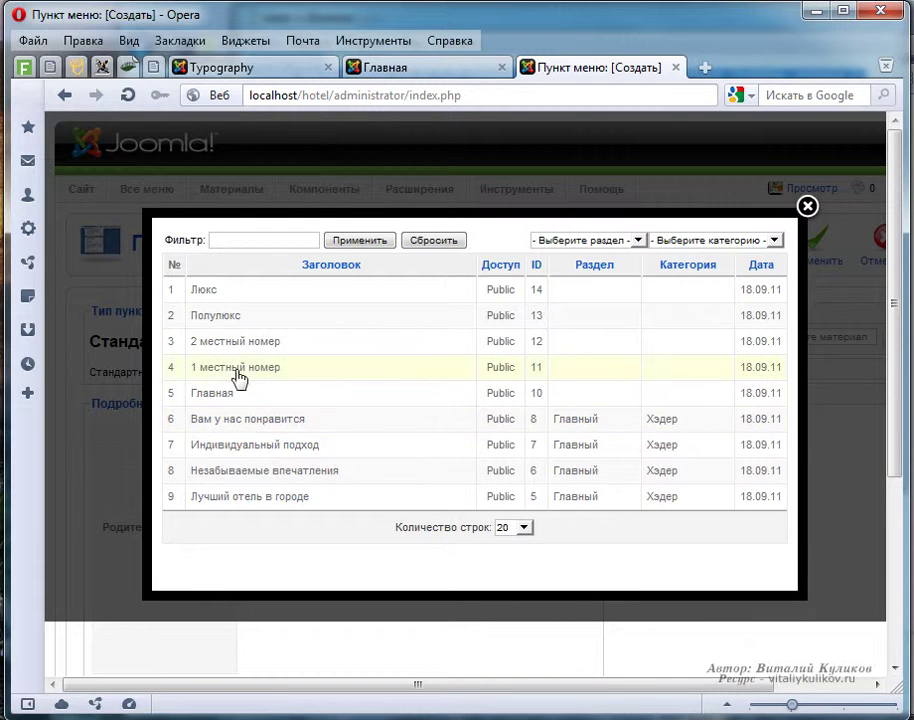
left_click(223, 343)
left_click(279, 430)
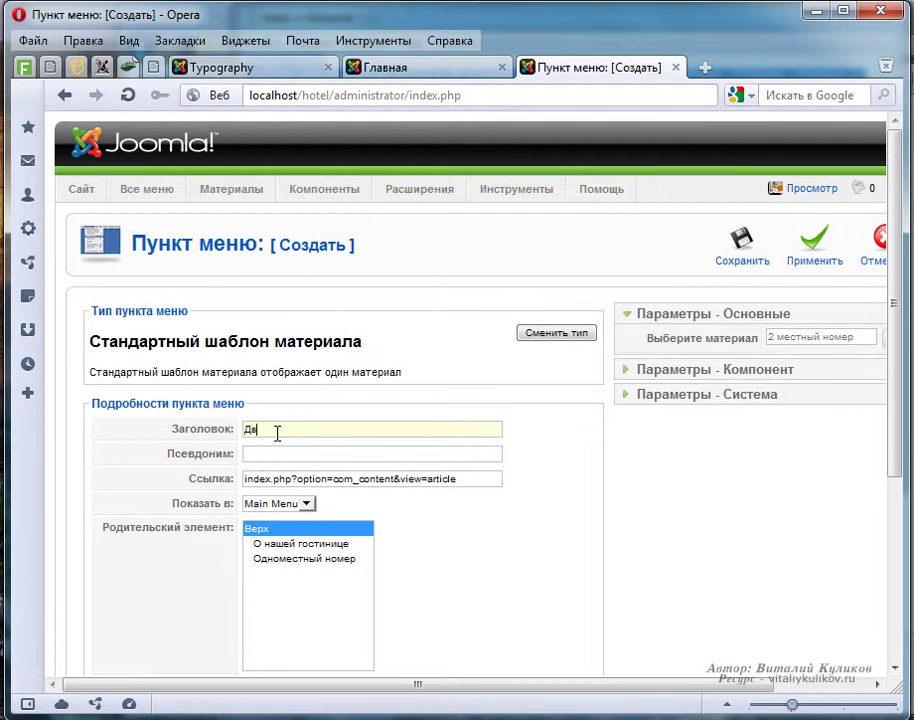
left_click(740, 255)
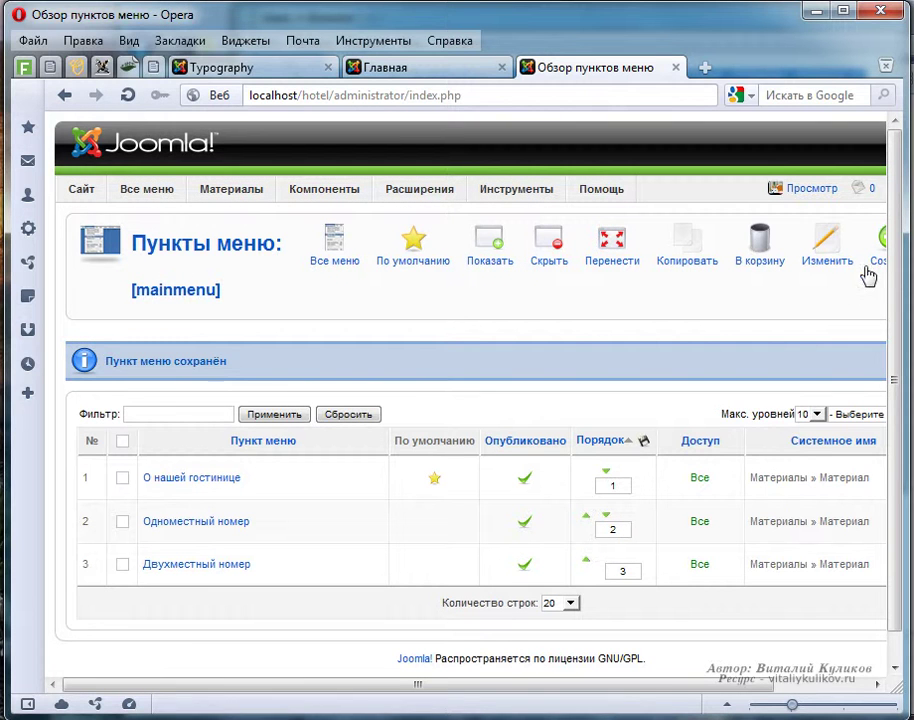
- Create and save a standard article layout menu item titled "Полулюкс" that links to the article "Полулюкс"
left_click(605, 471)
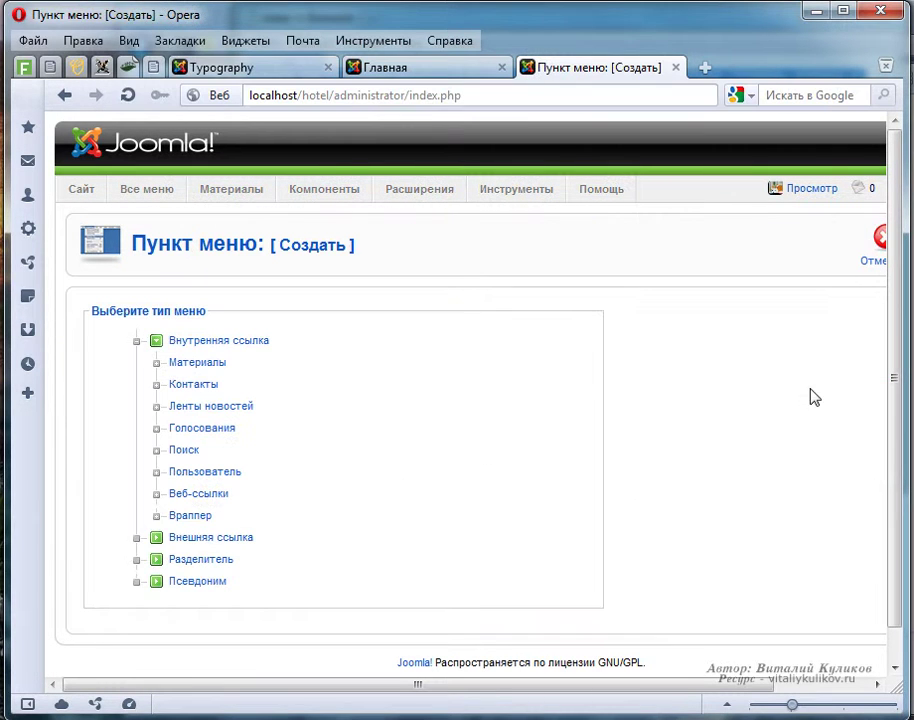
left_click(194, 364)
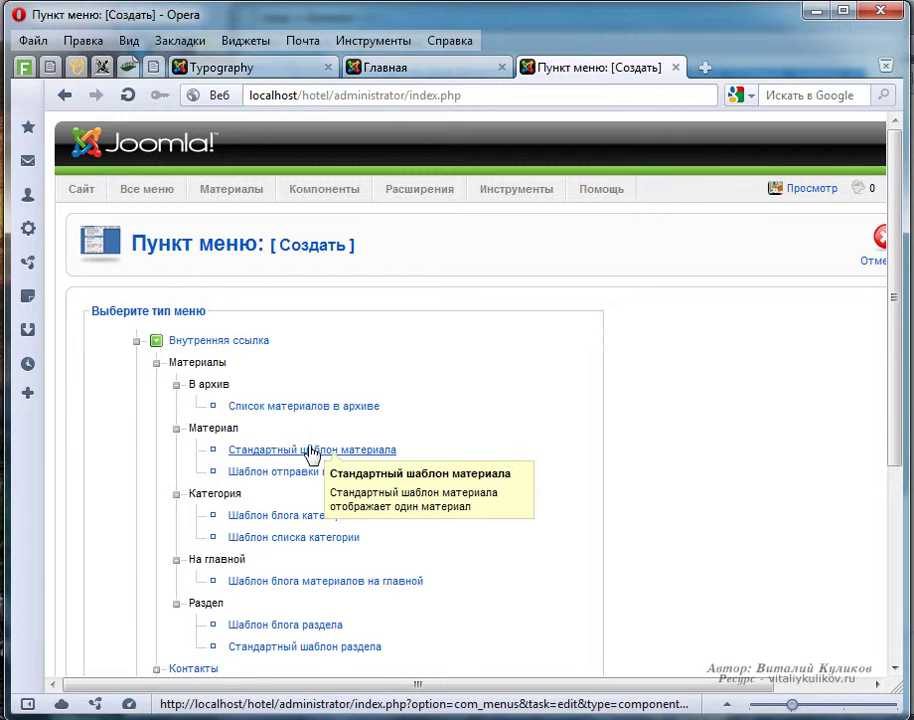
left_click(312, 450)
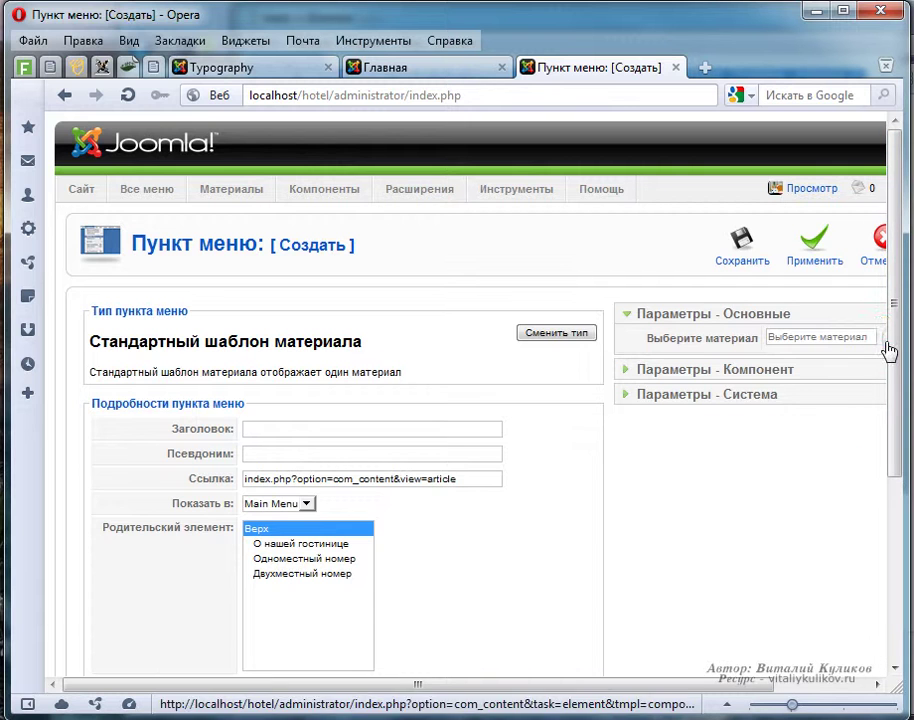
left_click(886, 347)
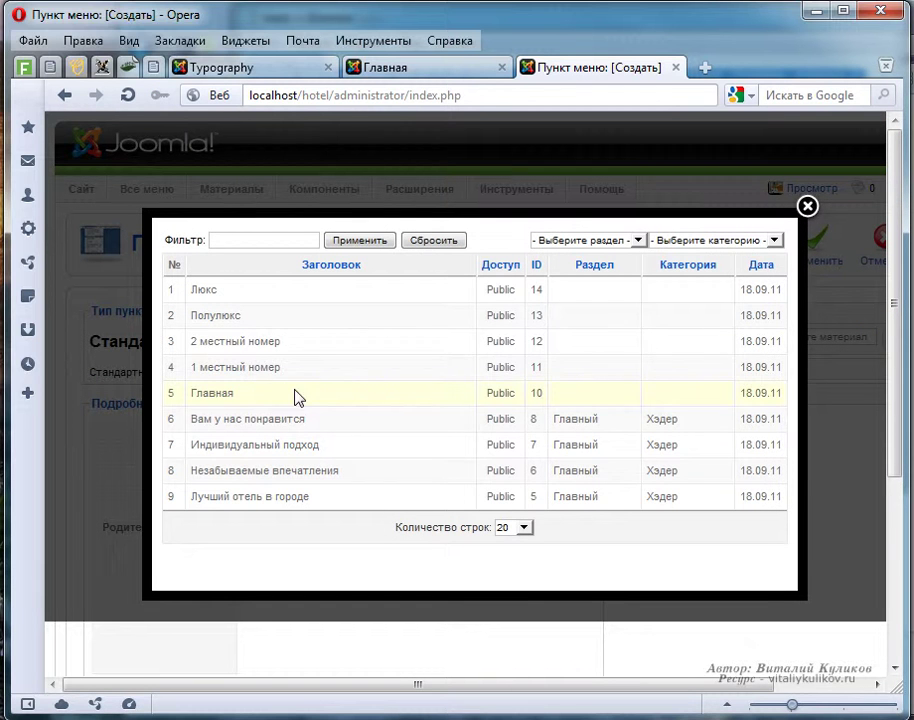
left_click(222, 318)
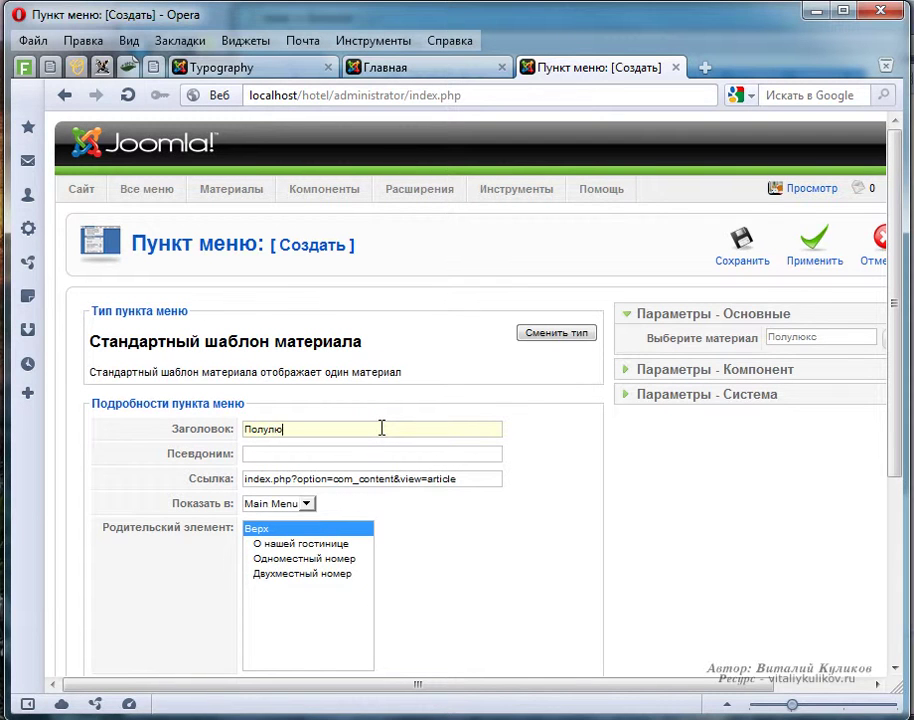
left_click(748, 248)
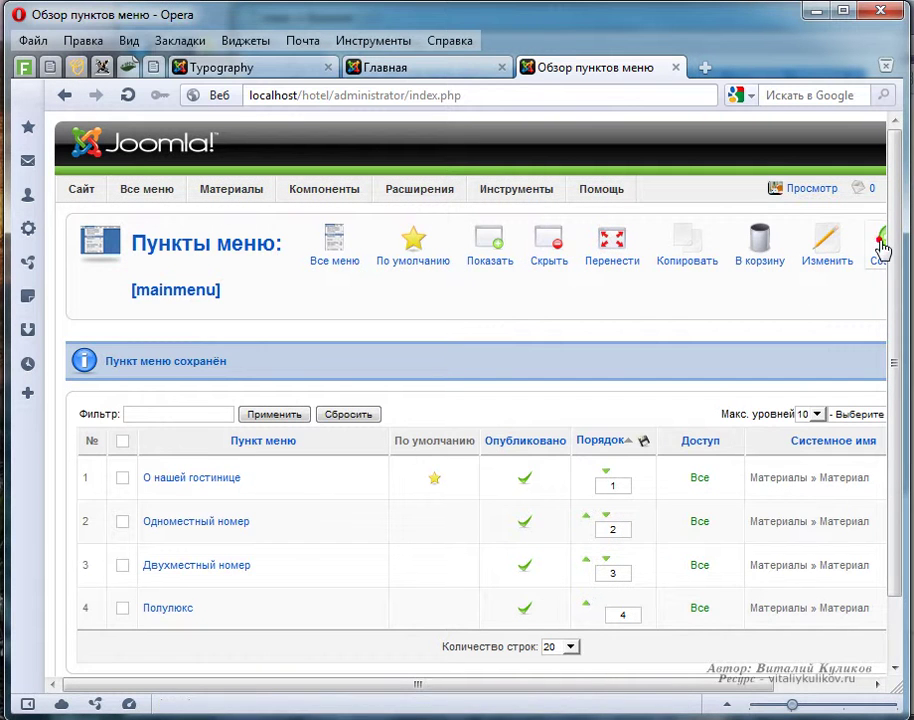
- Create and save a standard article layout menu item titled "Люкс" that links to the article "Люкс"
left_click(882, 248)
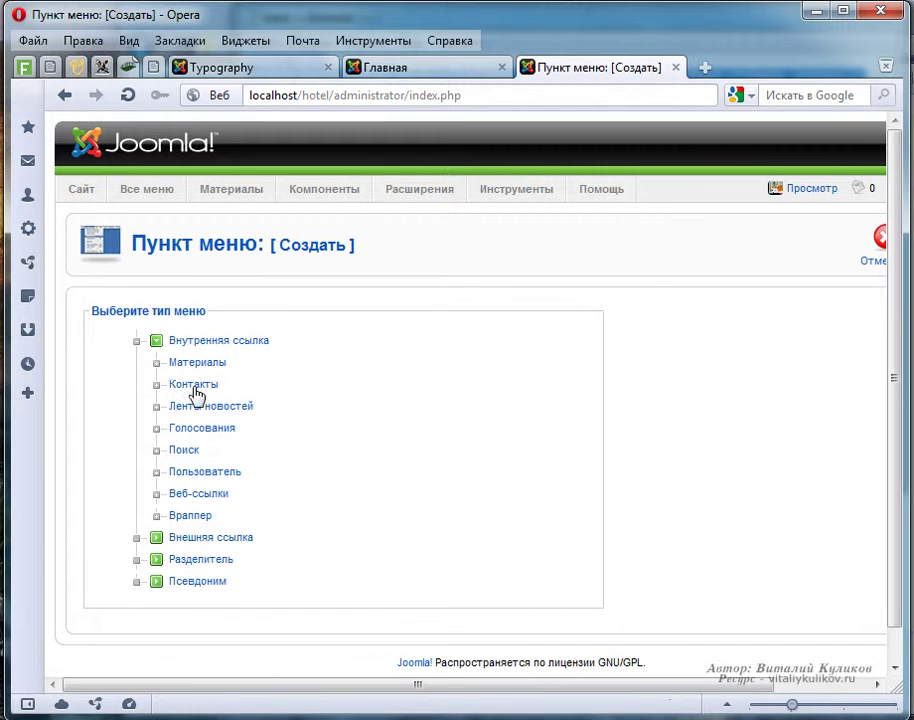
left_click(193, 363)
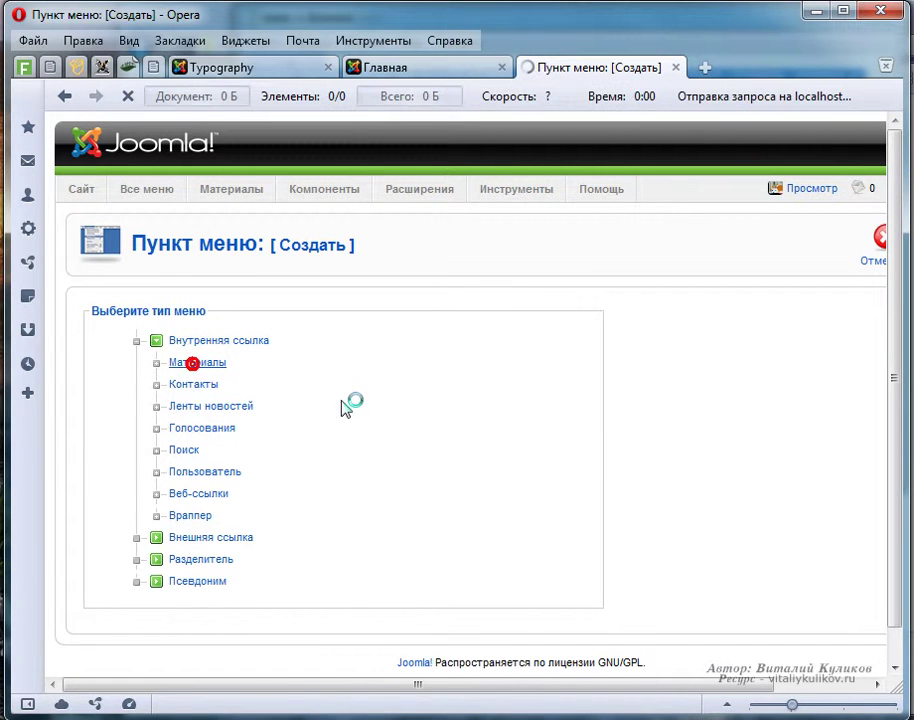
left_click(293, 452)
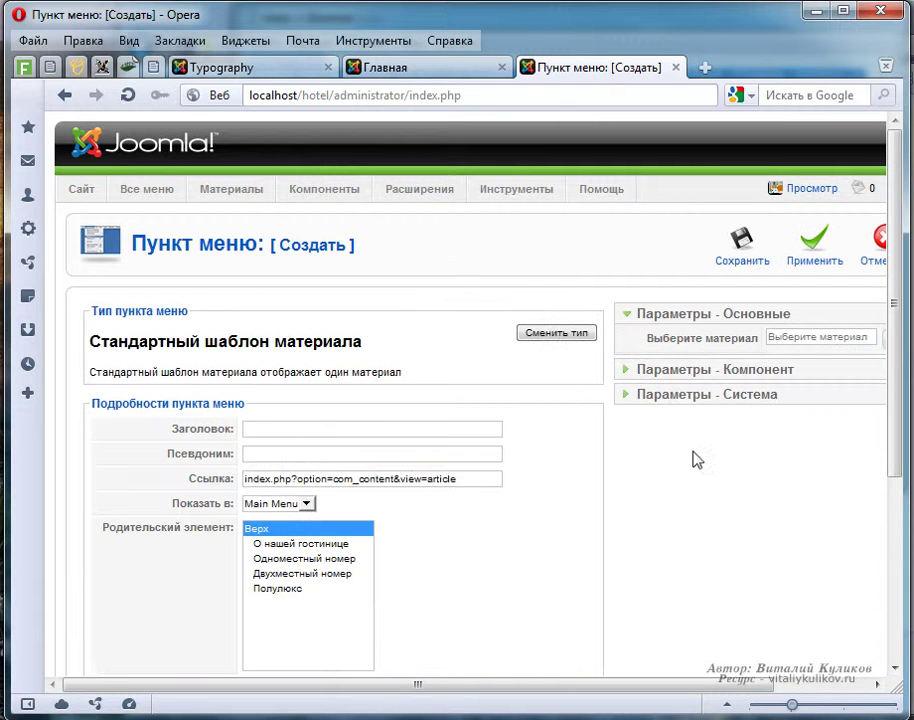
left_click(884, 338)
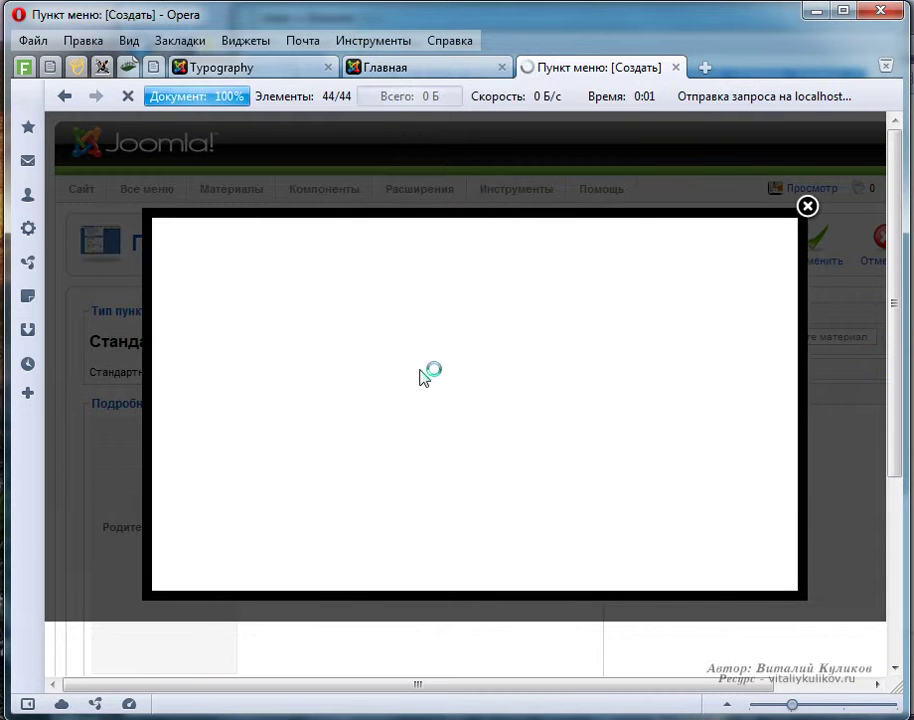
left_click(204, 290)
left_click(262, 426)
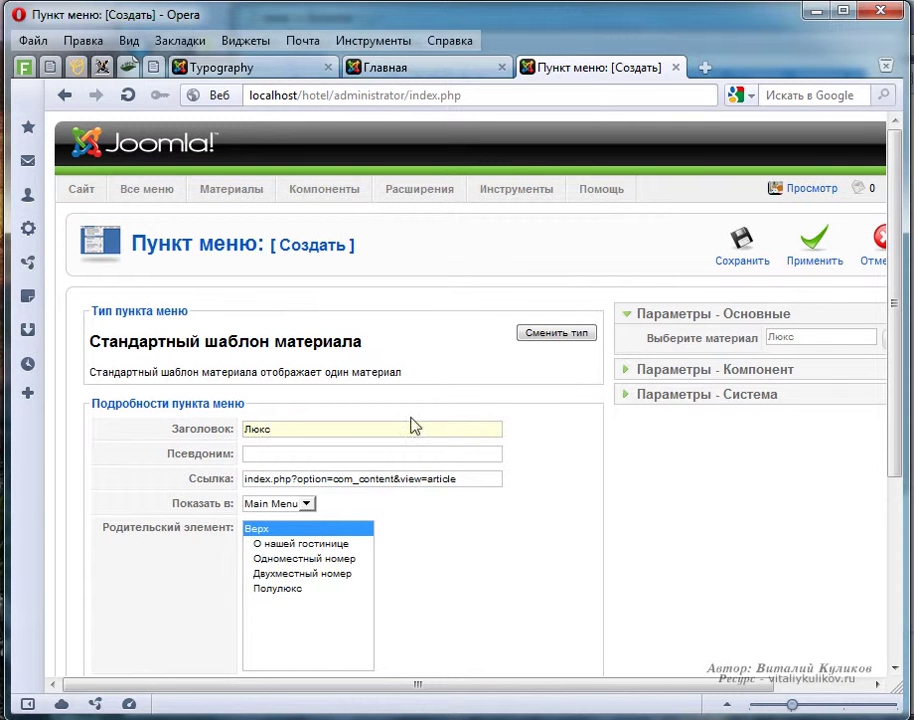
left_click(742, 243)
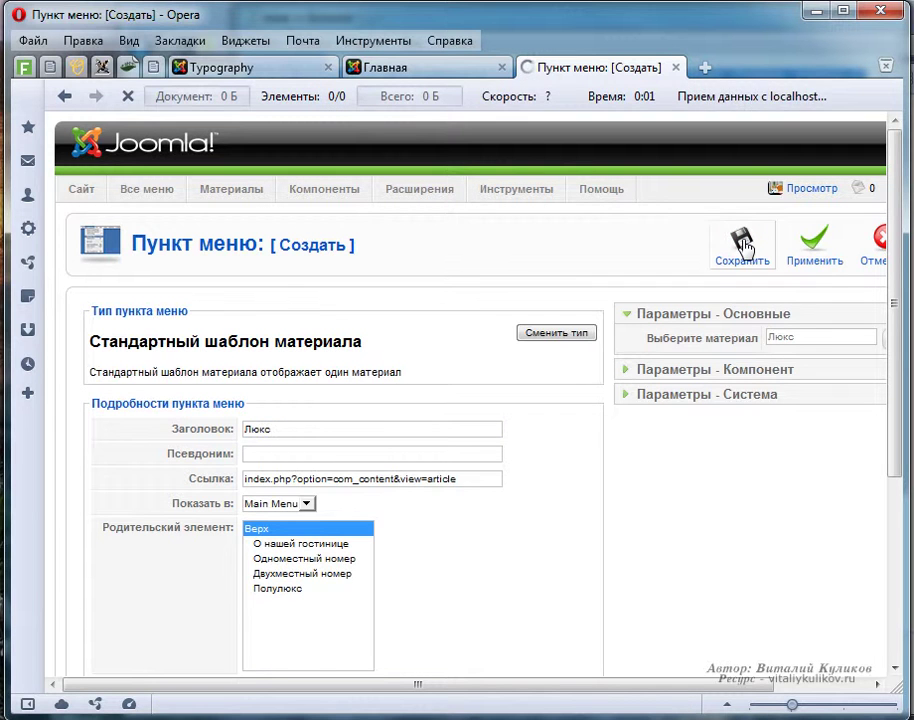
- Reload the hotel site's home page, reduce the page zoom and check the entries of the main menu
left_click(410, 67)
left_click(127, 95)
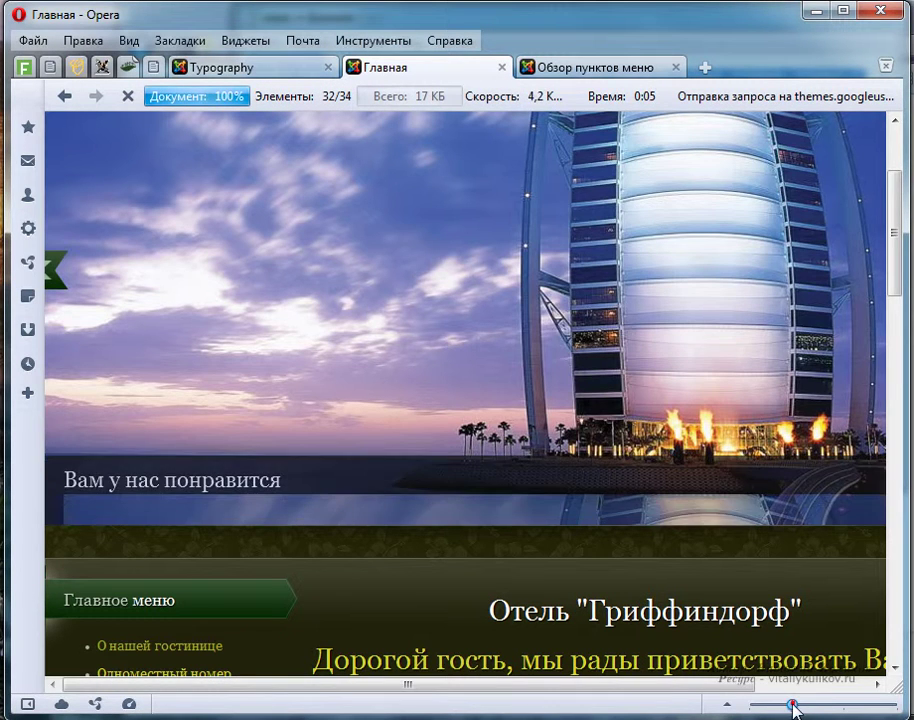
left_click(784, 706)
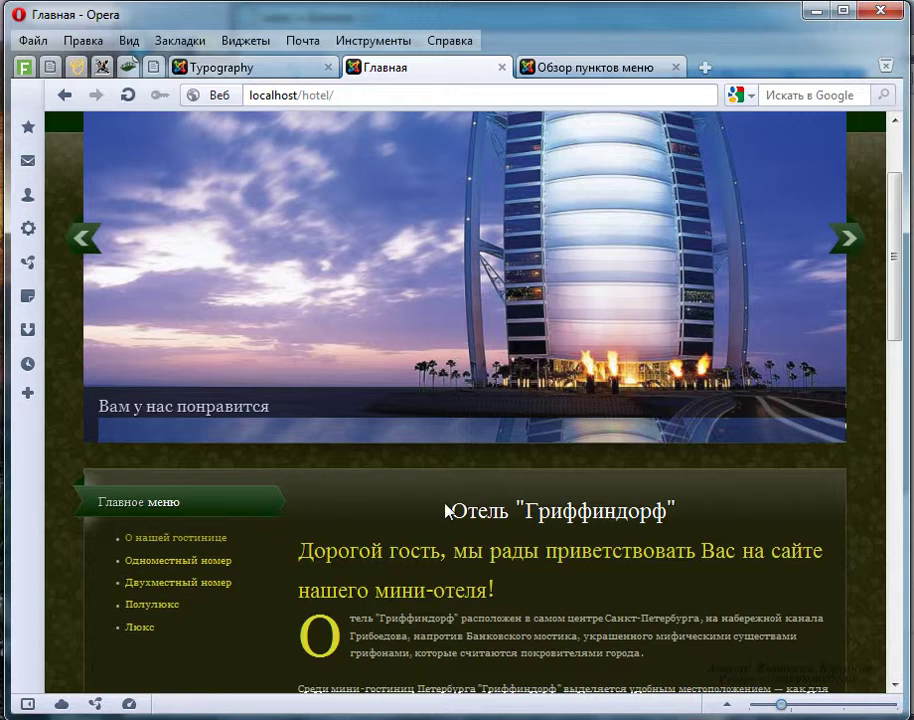
scroll(448, 509, "down", 2)
- Open the "Одноместный номер" page from the site's main menu and examine its article title and heading
left_click(135, 466)
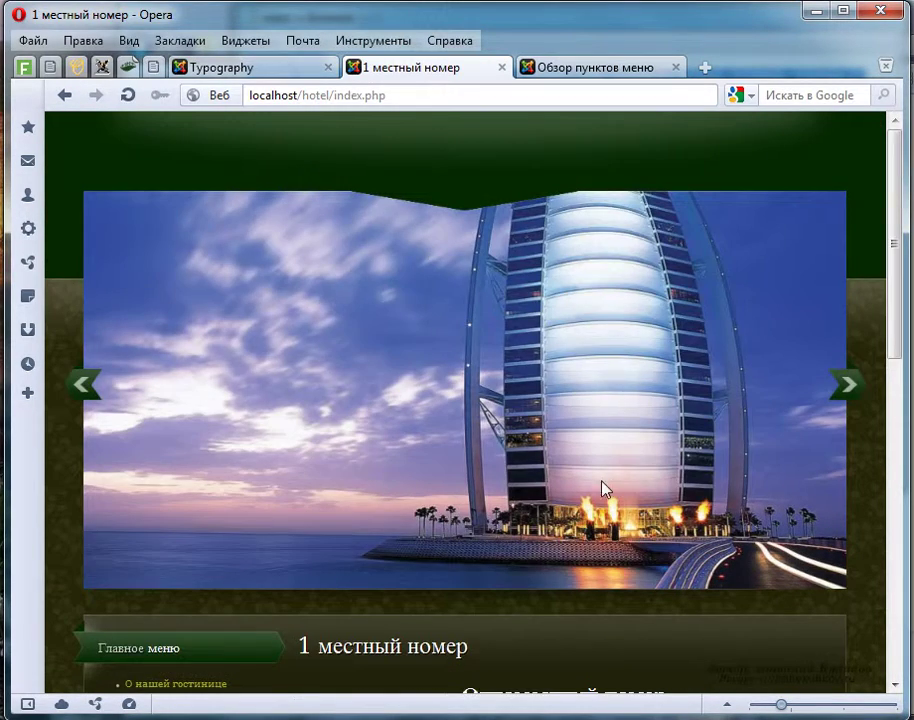
scroll(545, 492, "down", 6)
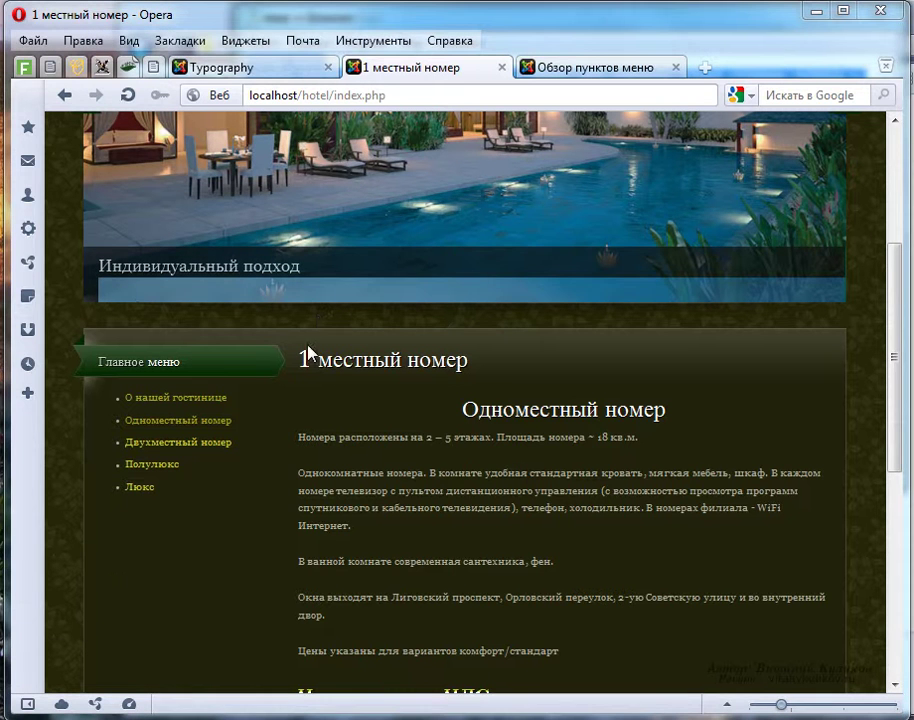
left_click_drag(290, 332, 507, 378)
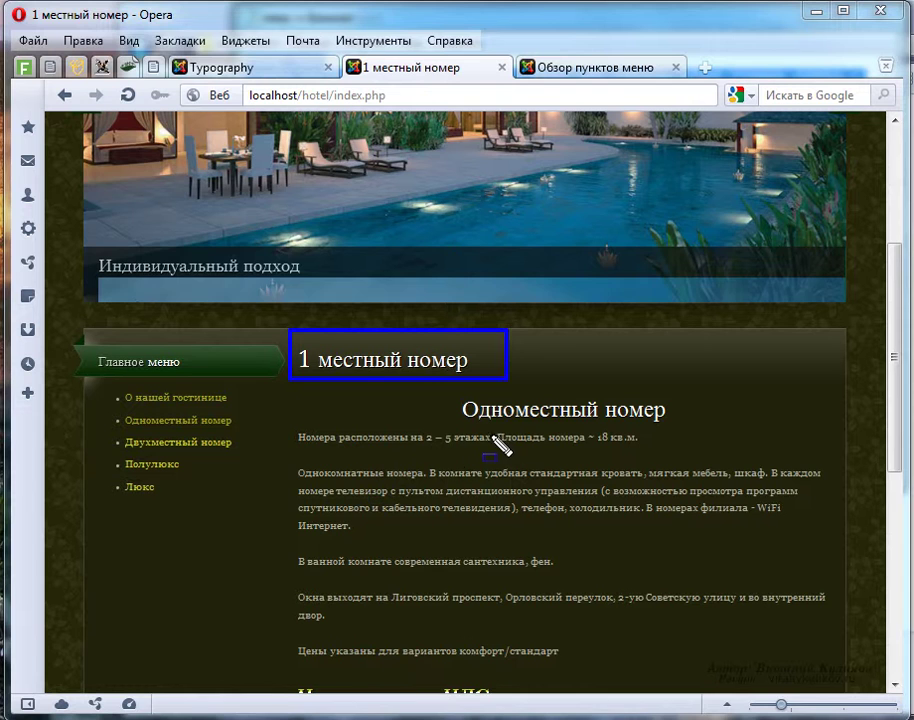
key("Escape")
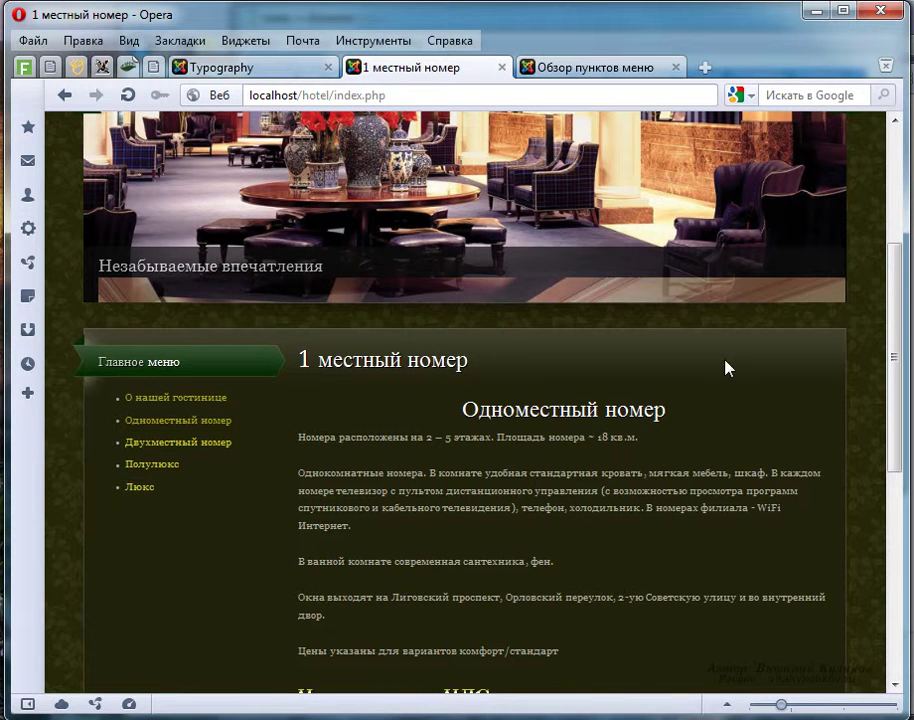
- Set "Показывать текст заголовка" to "Нет" in the component parameters of the "Одноместный номер" menu item and save it
left_click(535, 67)
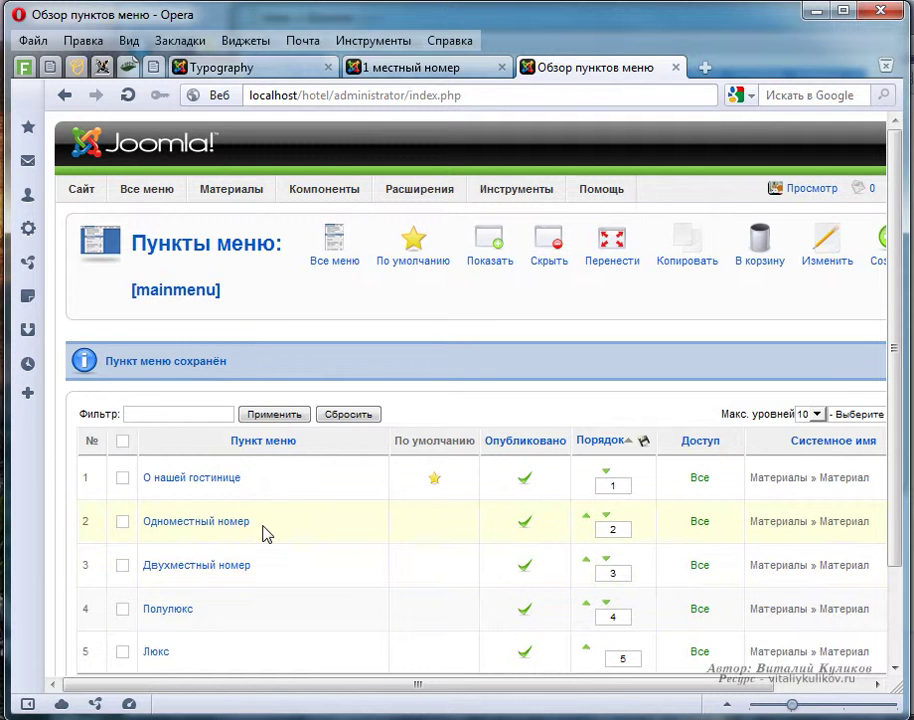
left_click(214, 528)
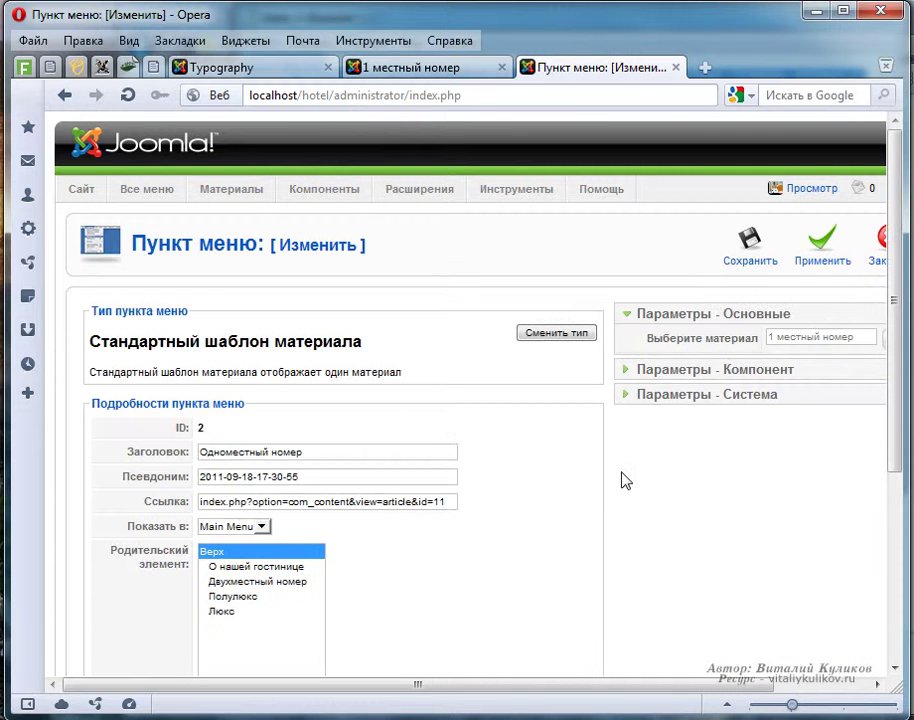
left_click(779, 372)
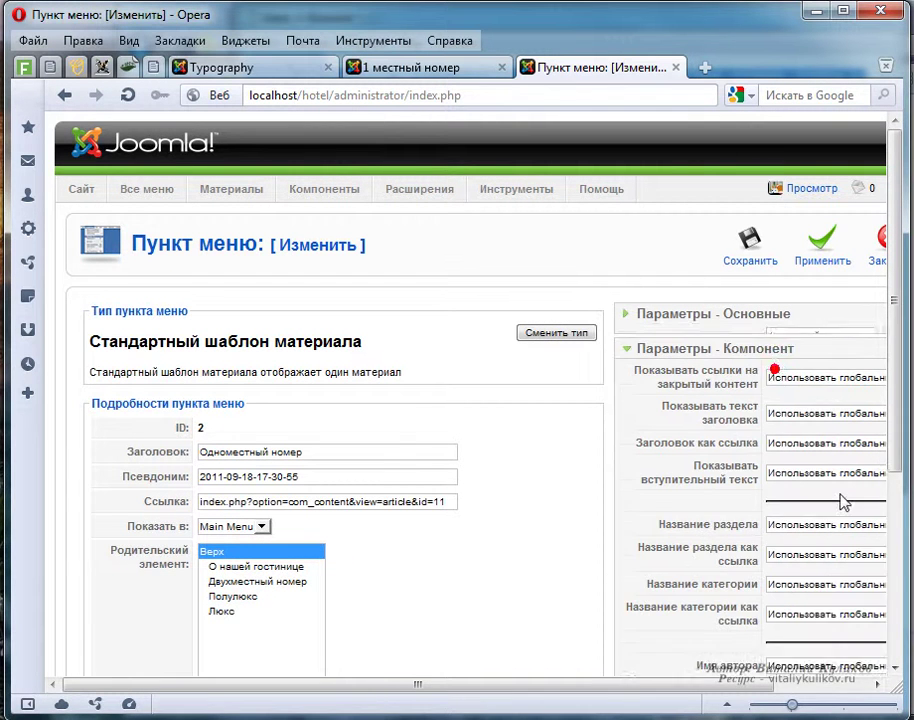
left_click(805, 405)
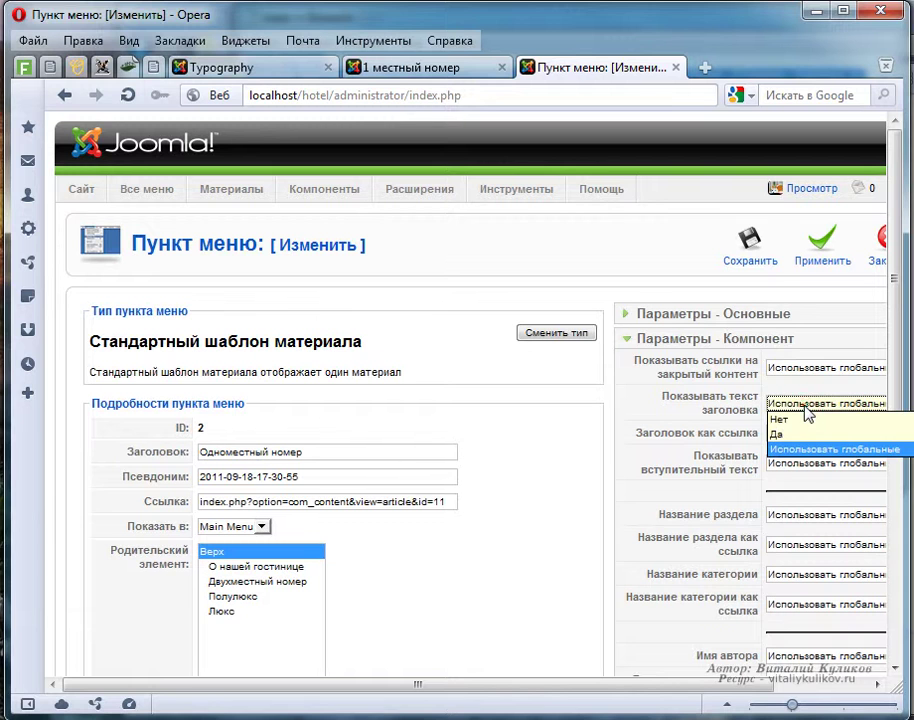
left_click(792, 414)
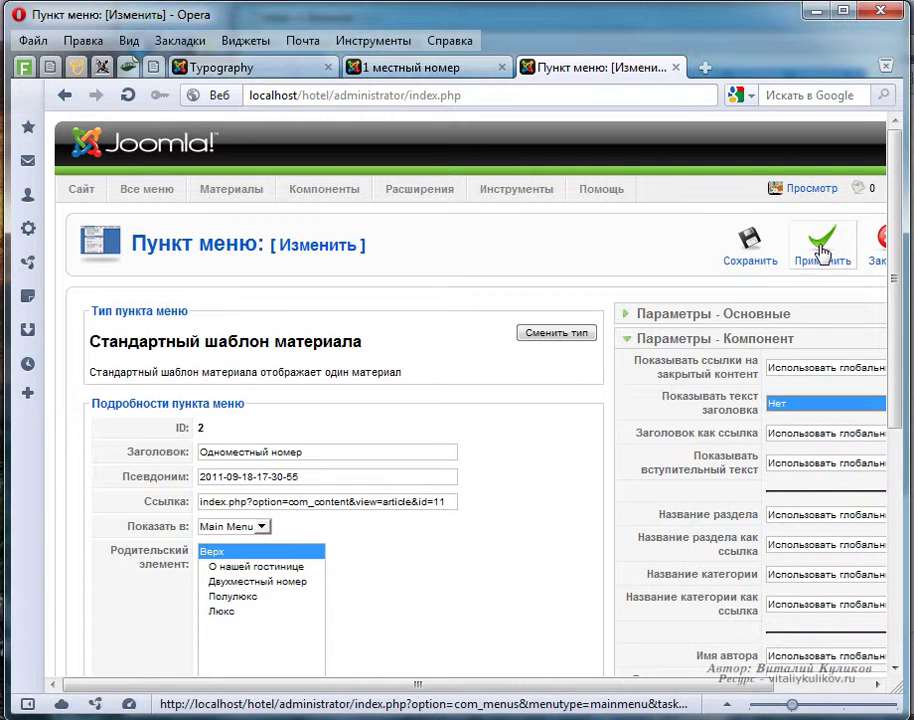
left_click(751, 244)
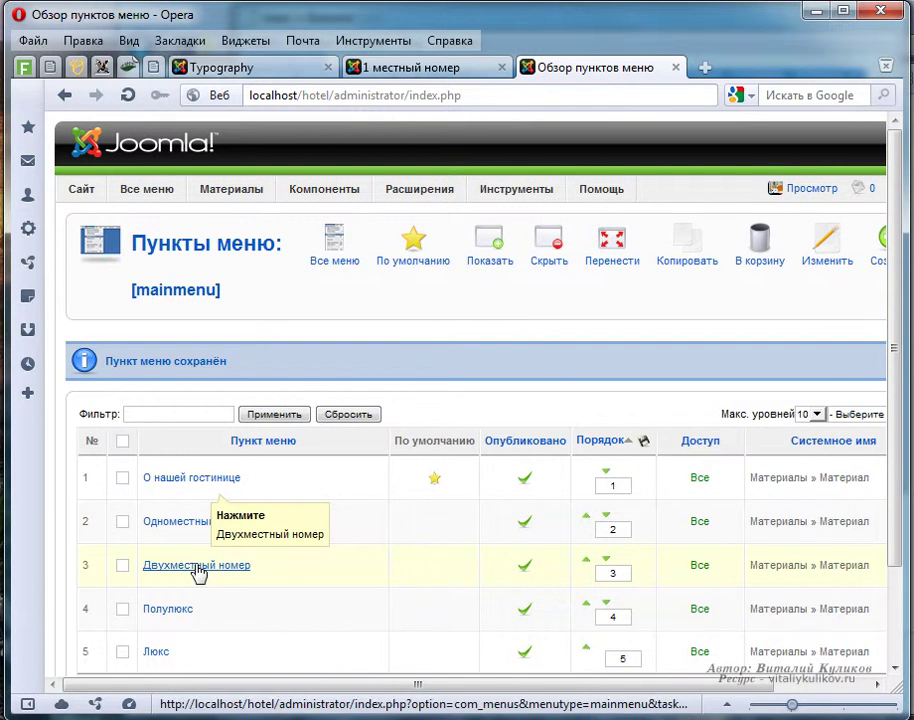
- Set "Показывать текст заголовка" to "Нет" in the component parameters of the "Двухместный номер" menu item and save it
left_click(195, 565)
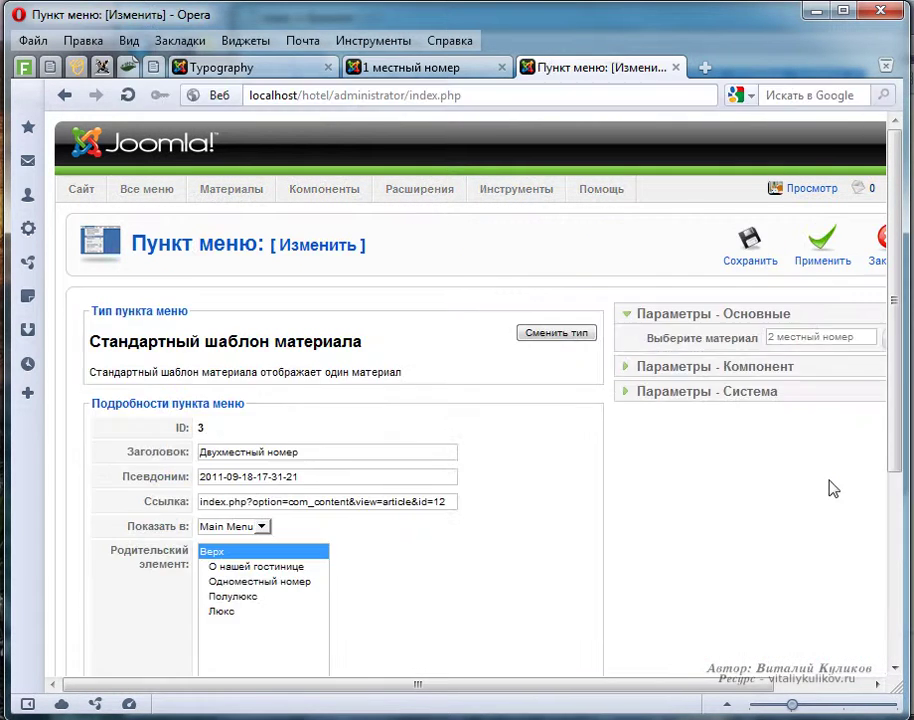
left_click(716, 368)
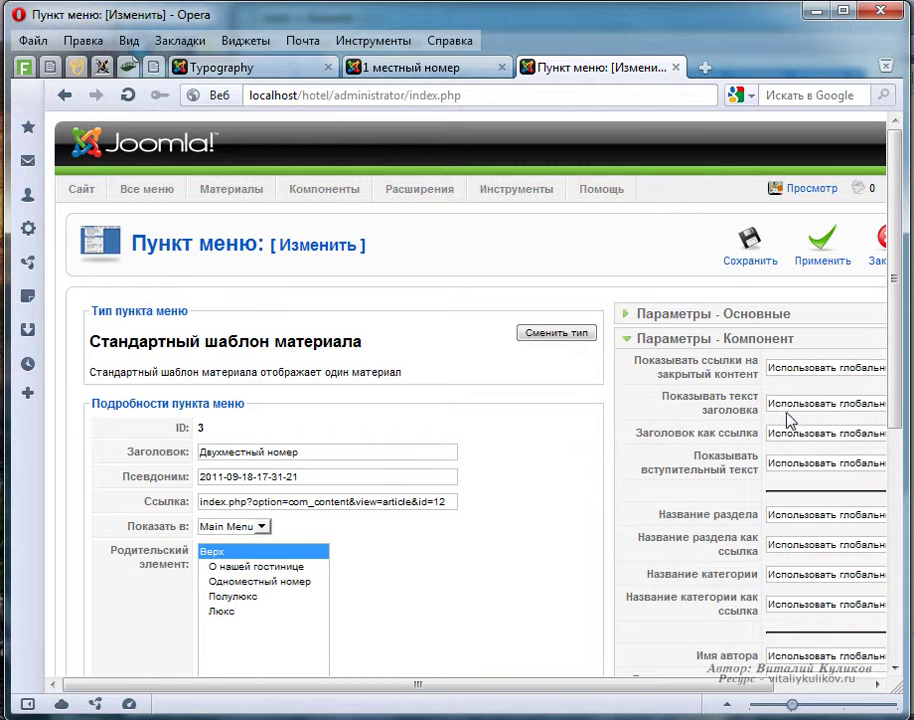
left_click(786, 405)
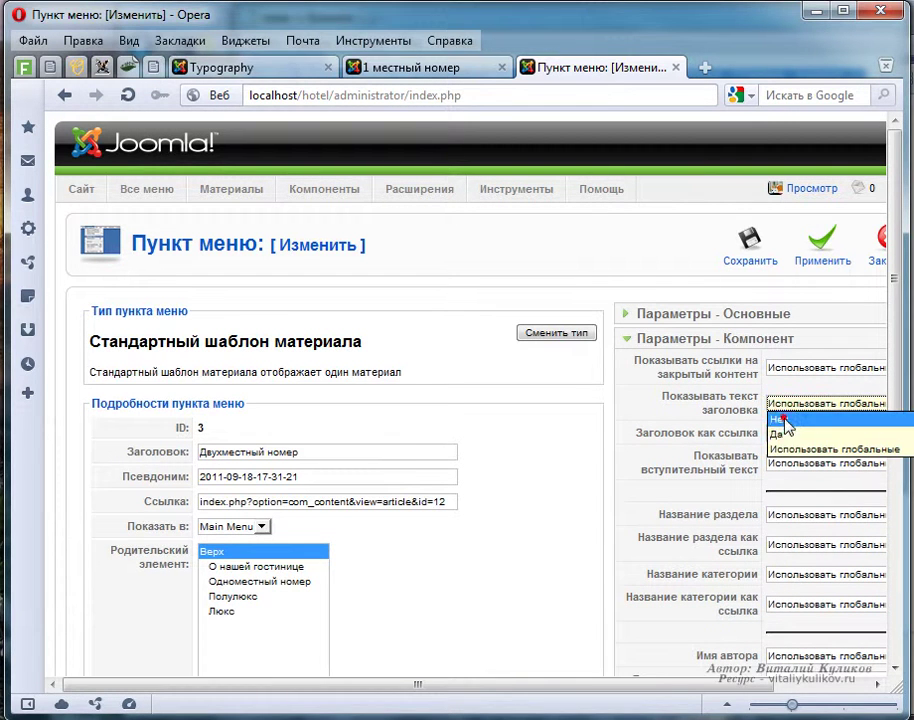
left_click(780, 420)
left_click(777, 255)
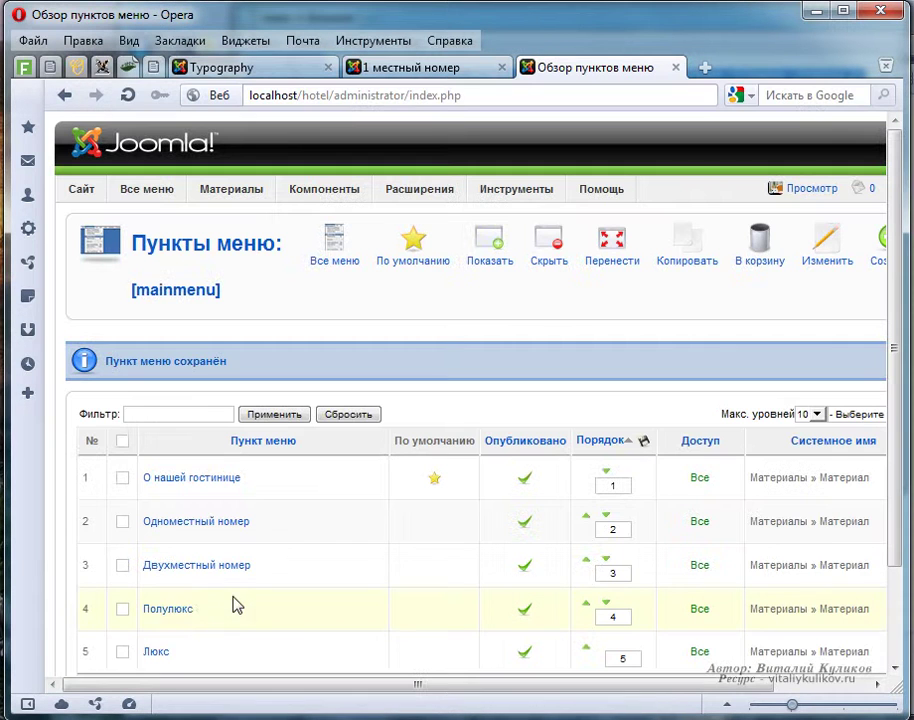
- Set "Показывать текст заголовка" to "Нет" in the component parameters of the "Полулюкс" menu item and save it
left_click(170, 609)
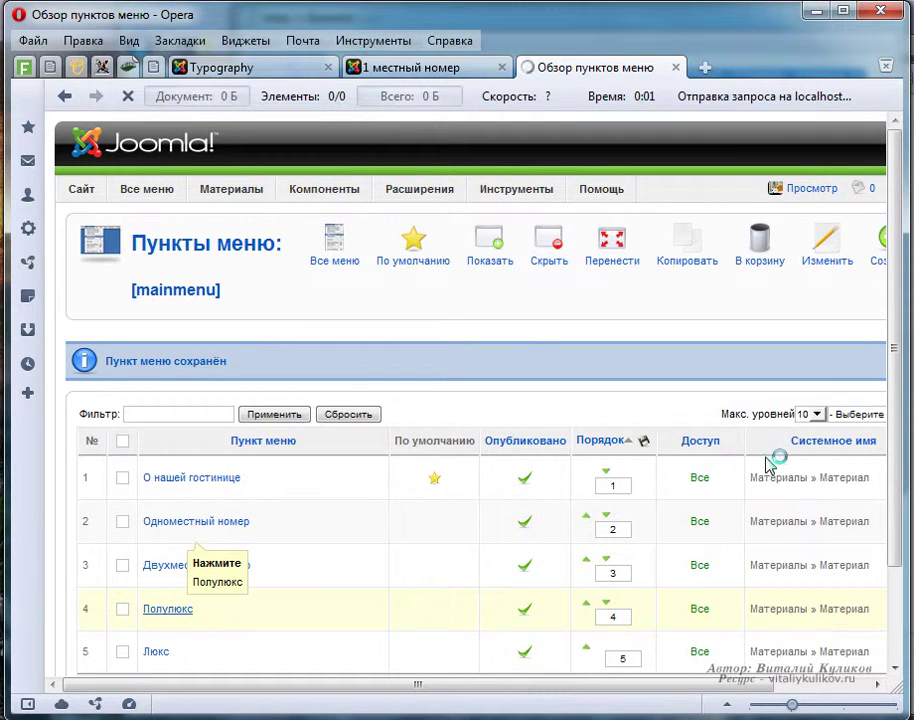
left_click(685, 369)
left_click(788, 406)
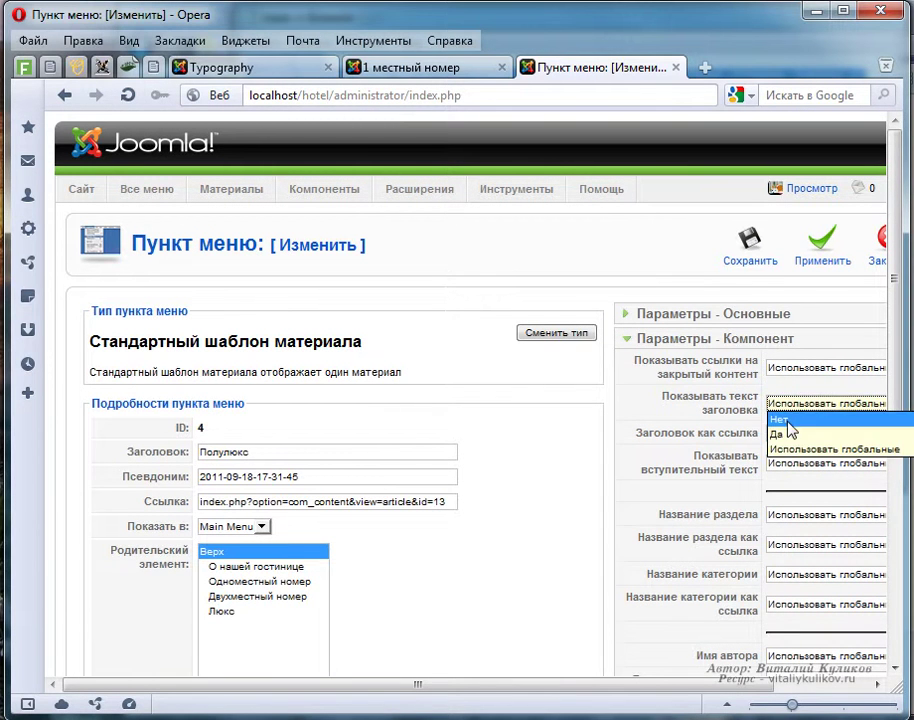
left_click(786, 407)
left_click(743, 258)
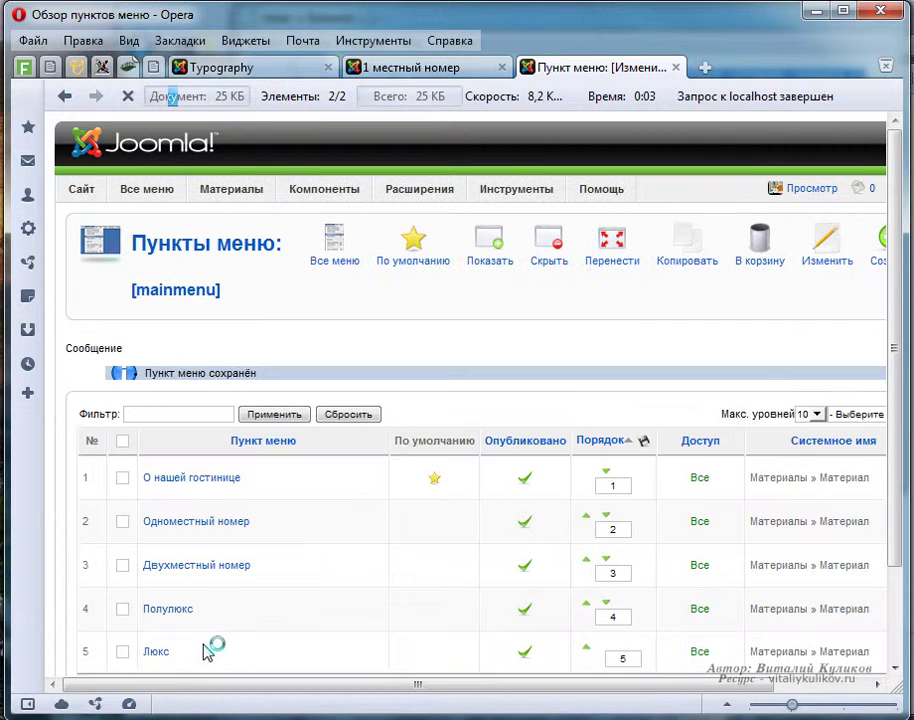
- Set "Показывать текст заголовка" to "Нет" in the component parameters of the "Люкс" menu item and save it
left_click(160, 653)
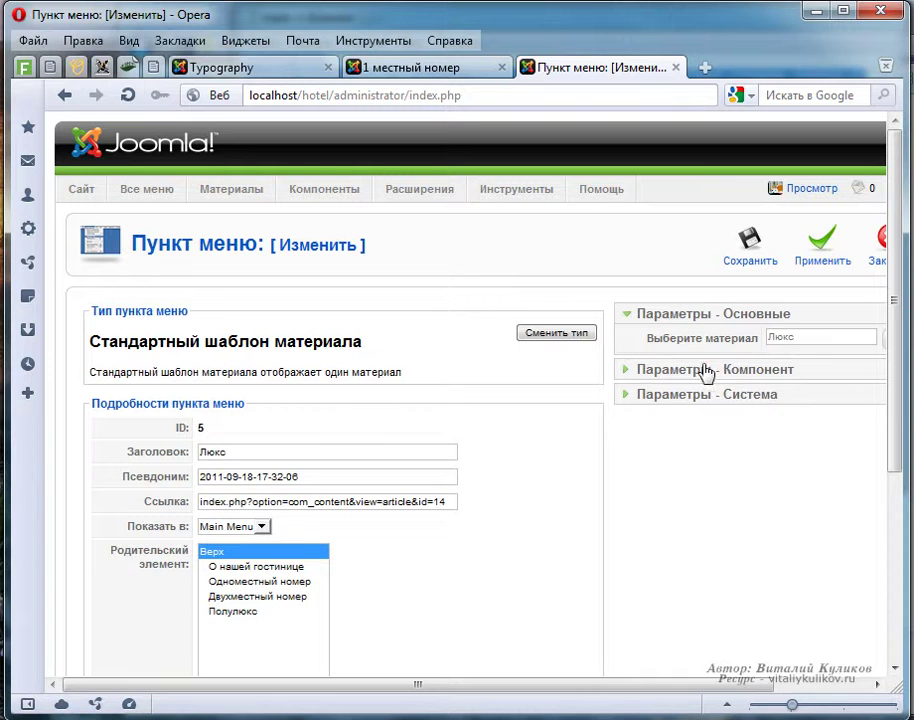
left_click(707, 370)
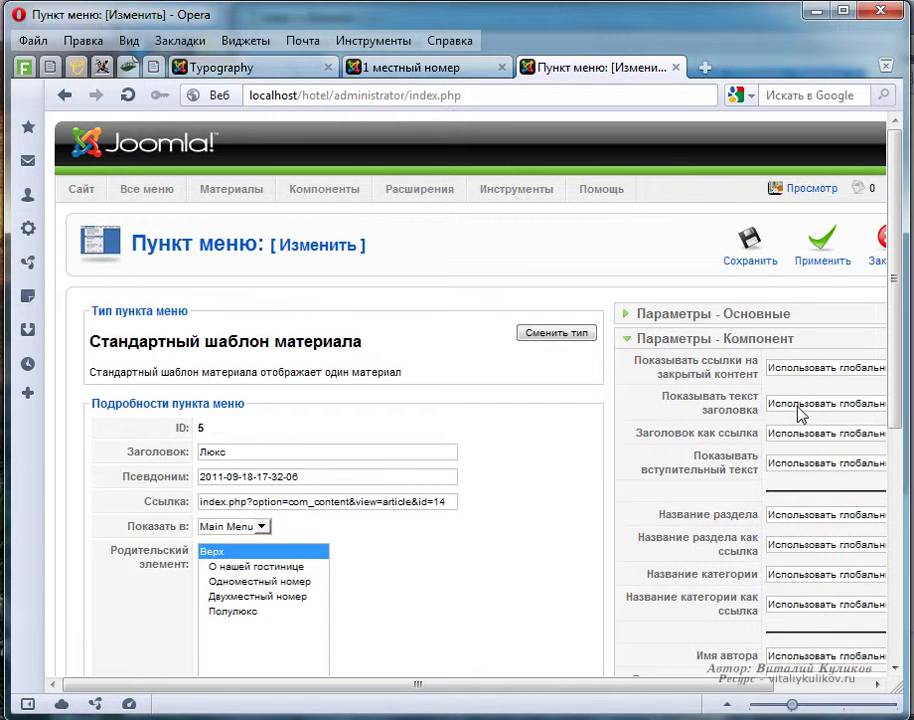
left_click(800, 410)
left_click(794, 418)
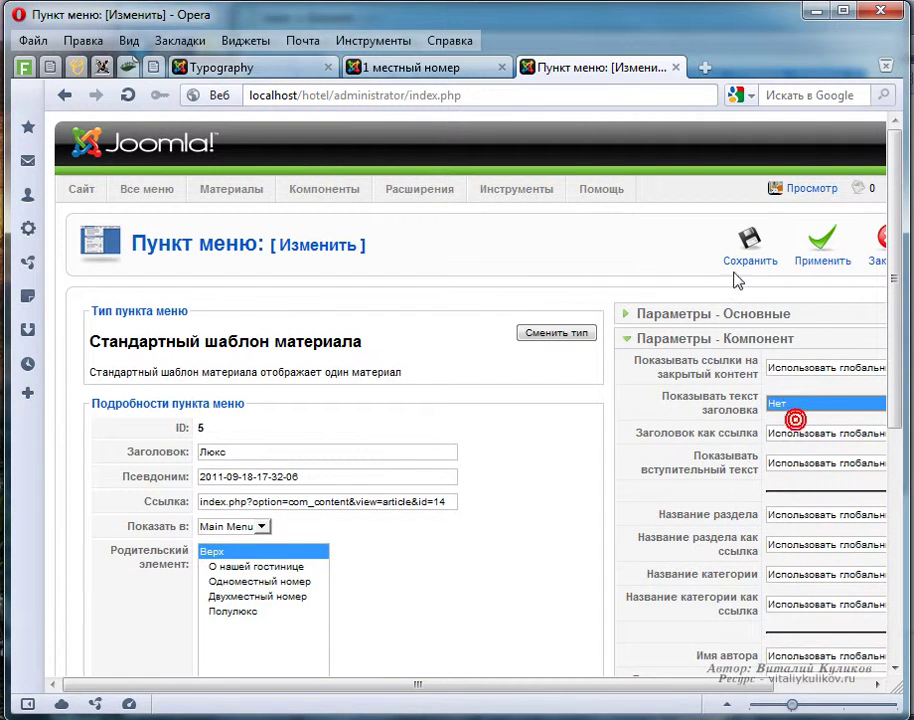
left_click(748, 245)
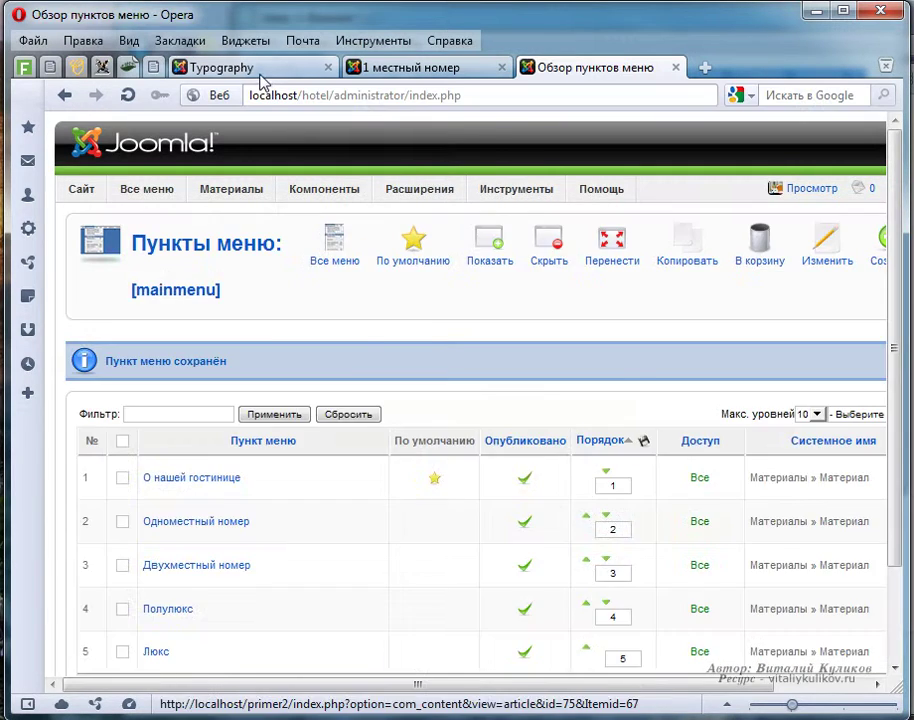
- Look at the header styles on the Typography page and check the heading and text of the hotel site's "Полулюкс" page
left_click(258, 70)
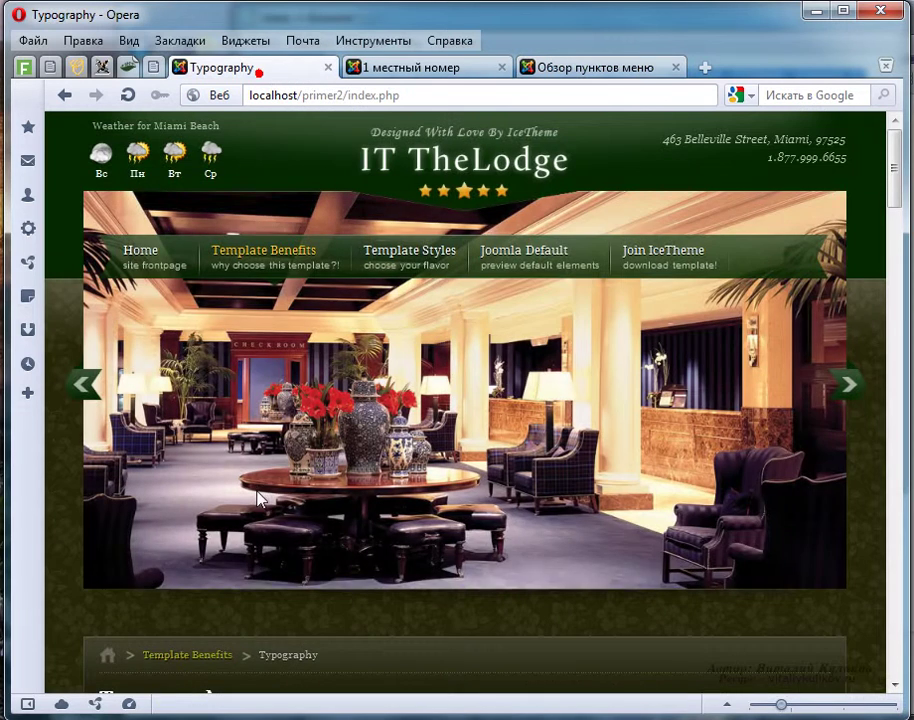
scroll(320, 450, "down", 5)
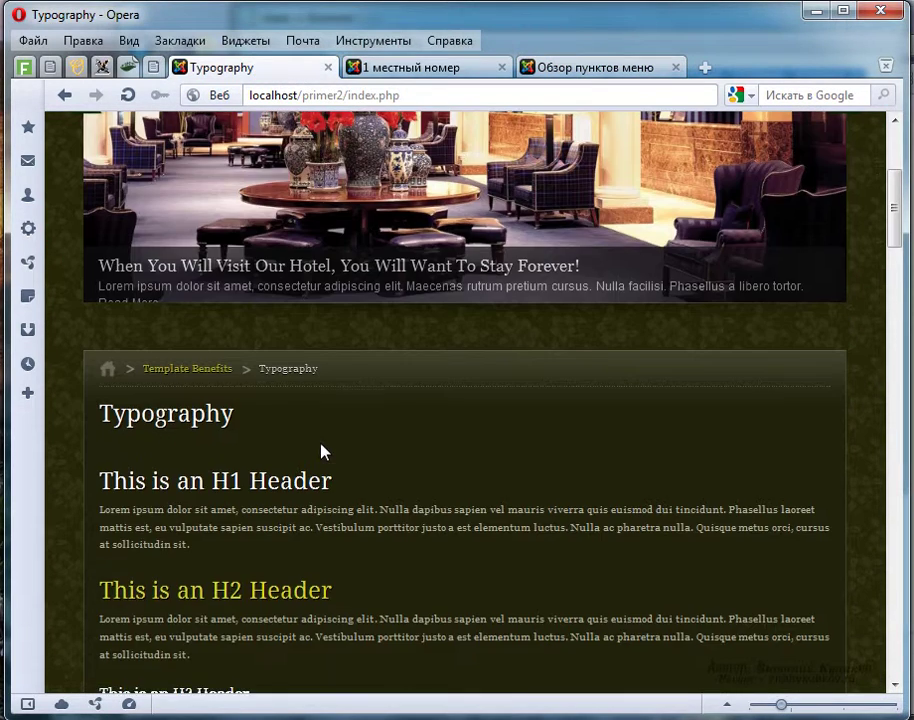
left_click(390, 67)
left_click(152, 464)
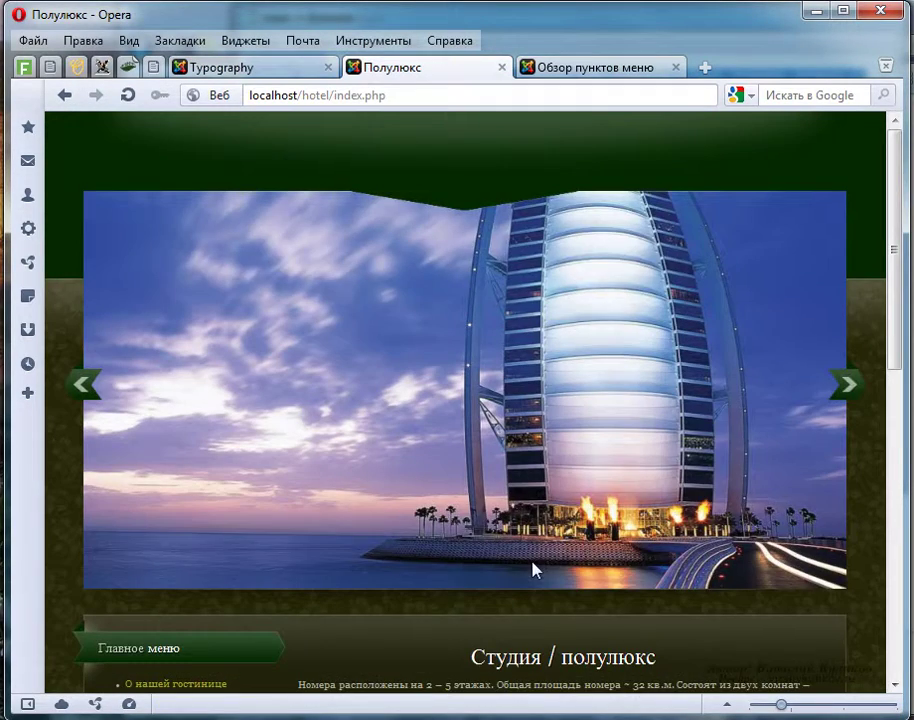
scroll(437, 568, "down", 3)
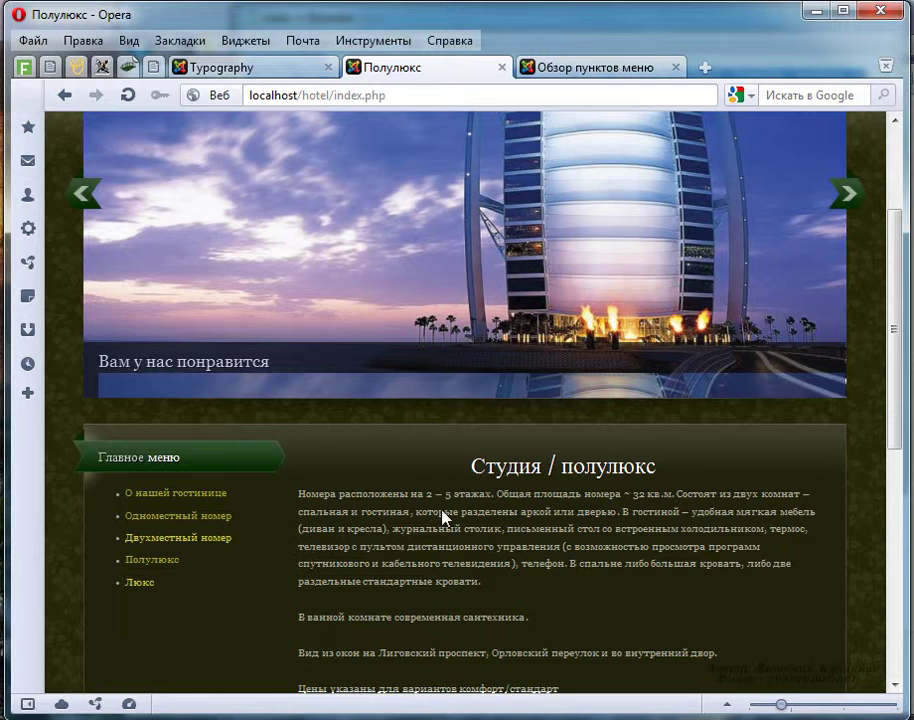
scroll(443, 517, "down", 3)
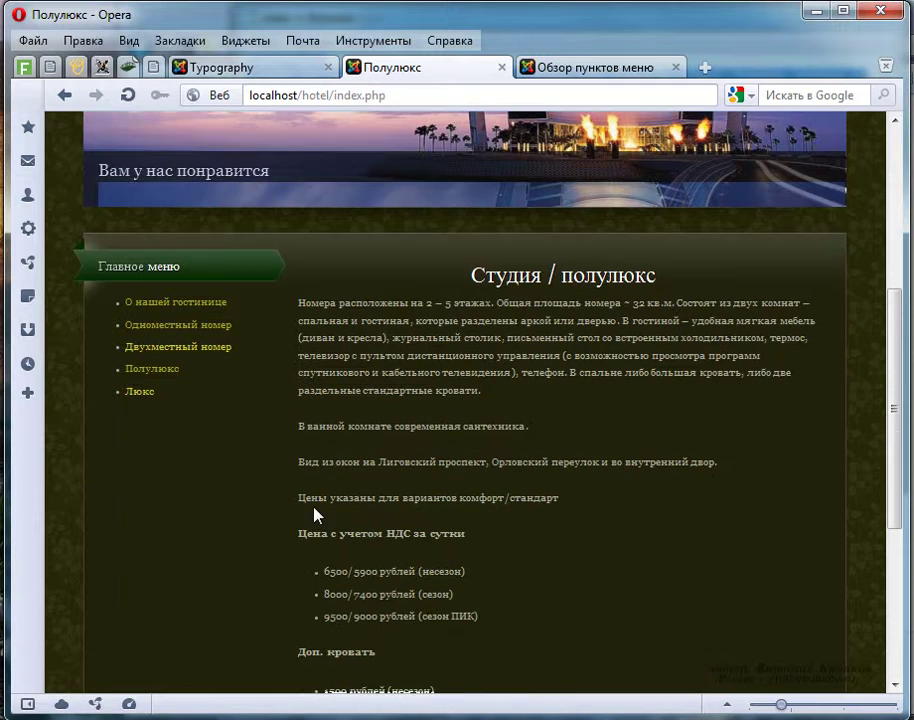
- Open the "Двухместный номер" and "Одноместный номер" pages from the site's main menu and check their headings and content
left_click(151, 346)
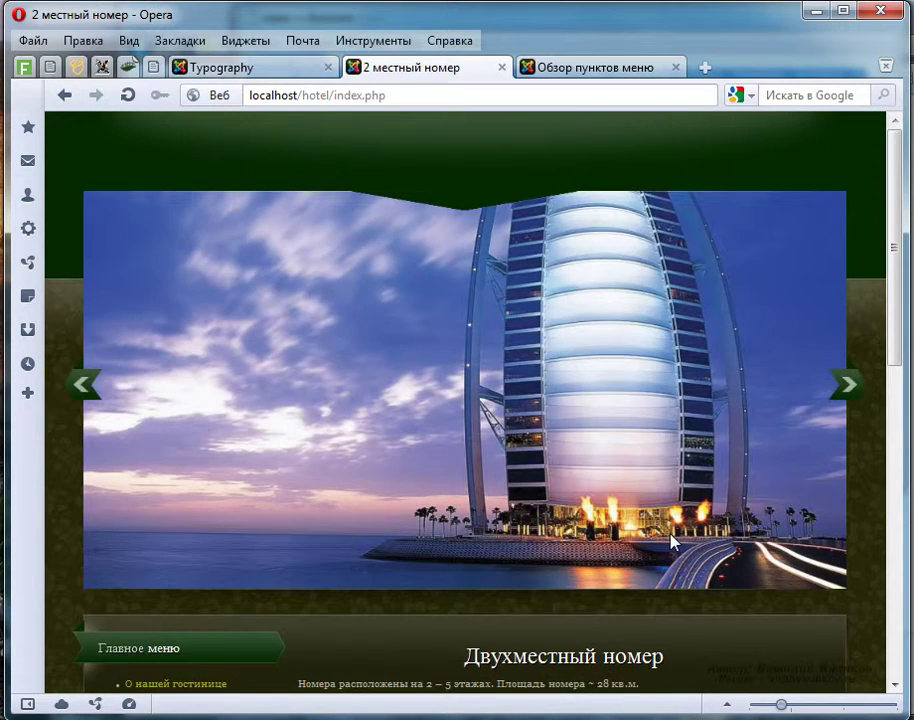
scroll(551, 592, "down", 2)
scroll(550, 592, "down", 3)
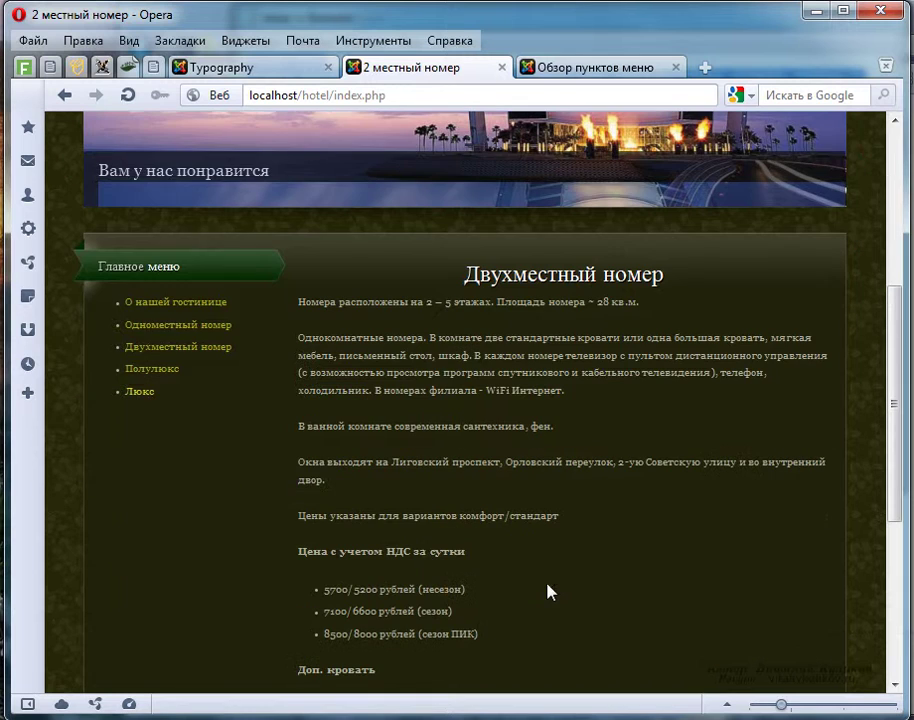
left_click(147, 325)
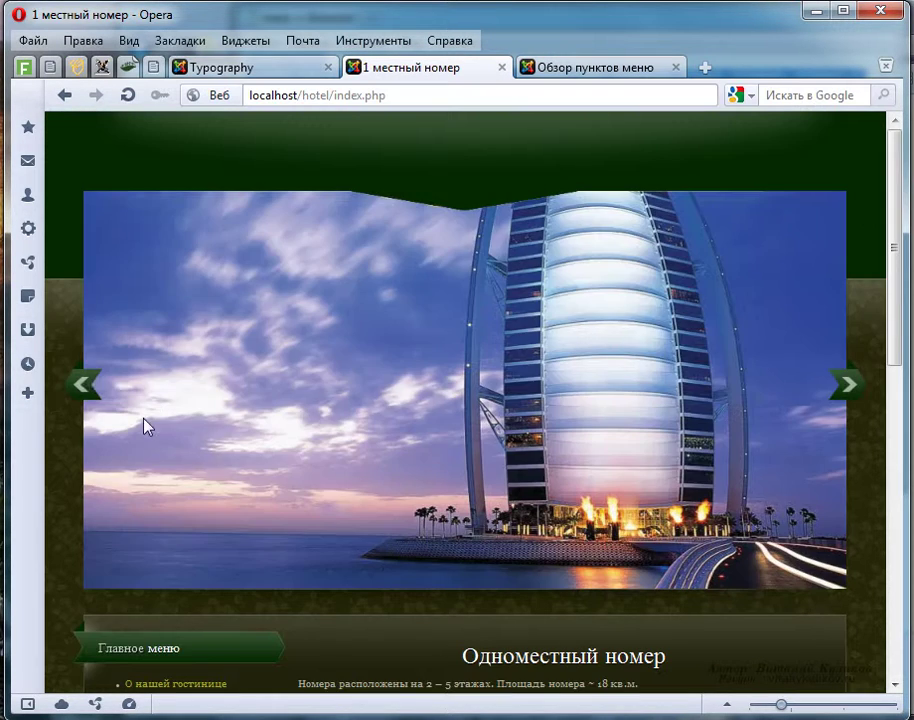
scroll(322, 522, "down", 5)
- Open the "Люкс" page from the site's main menu and examine its heading, description and price lists
left_click(140, 392)
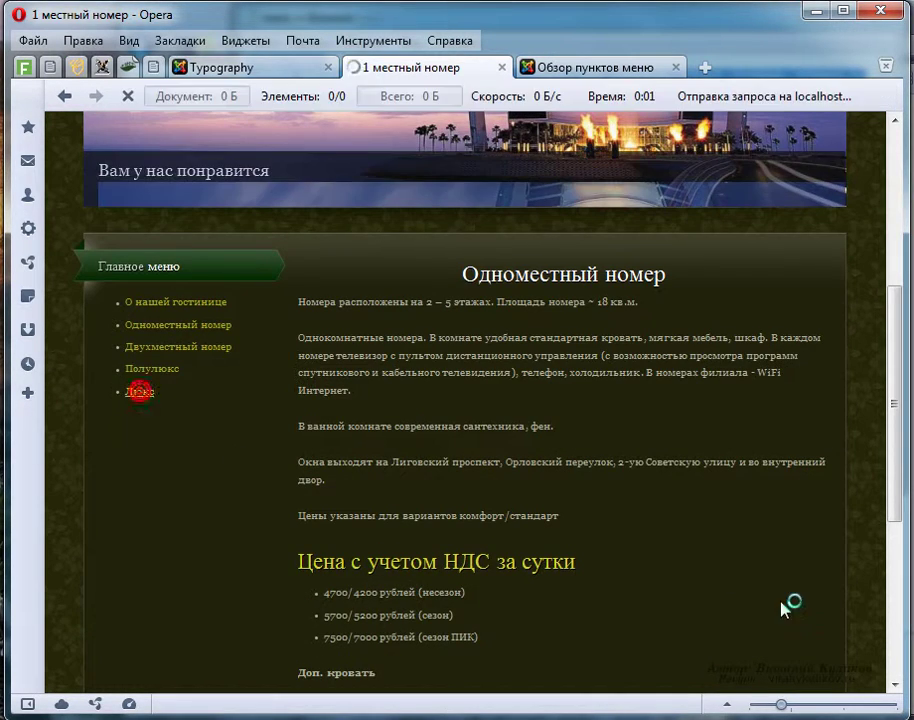
scroll(739, 602, "down", 4)
scroll(700, 606, "down", 5)
scroll(640, 600, "down", 2)
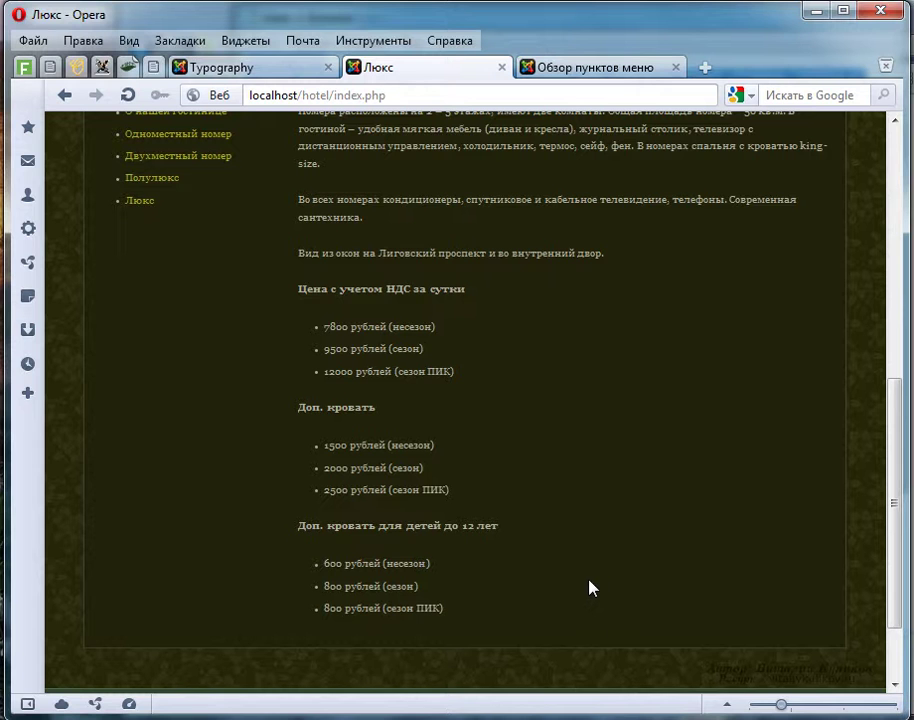
scroll(587, 578, "up", 6)
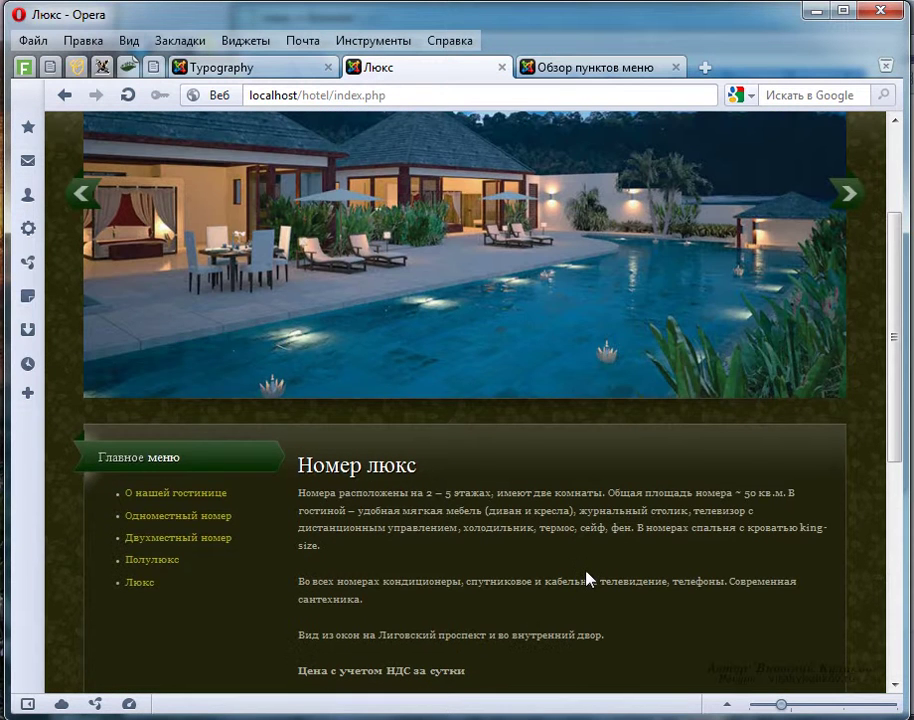